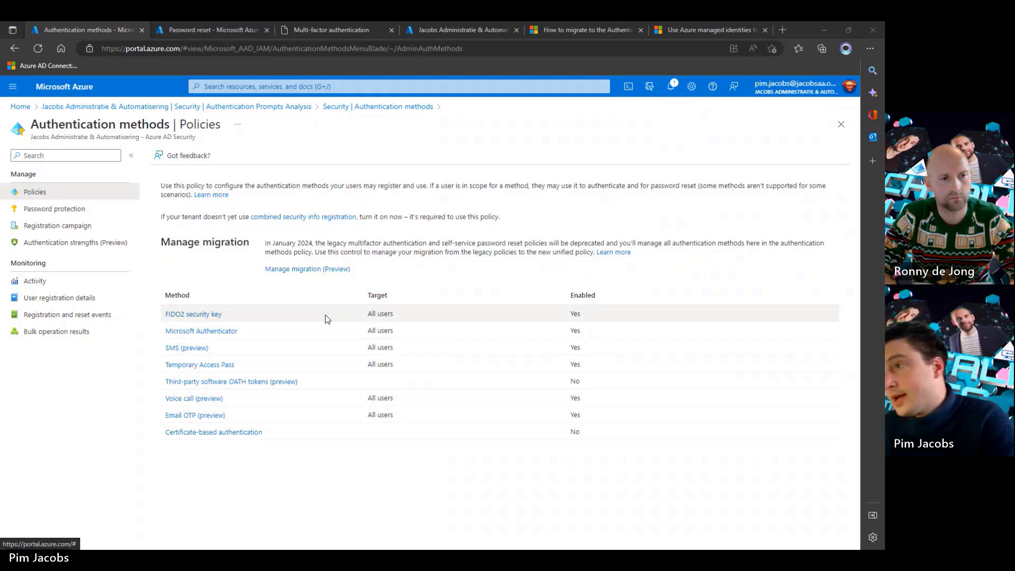
Step: Open the Manage migration (Preview) settings of the authentication methods policies
{"action": "triple_click", "coordinate": [182, 247]}
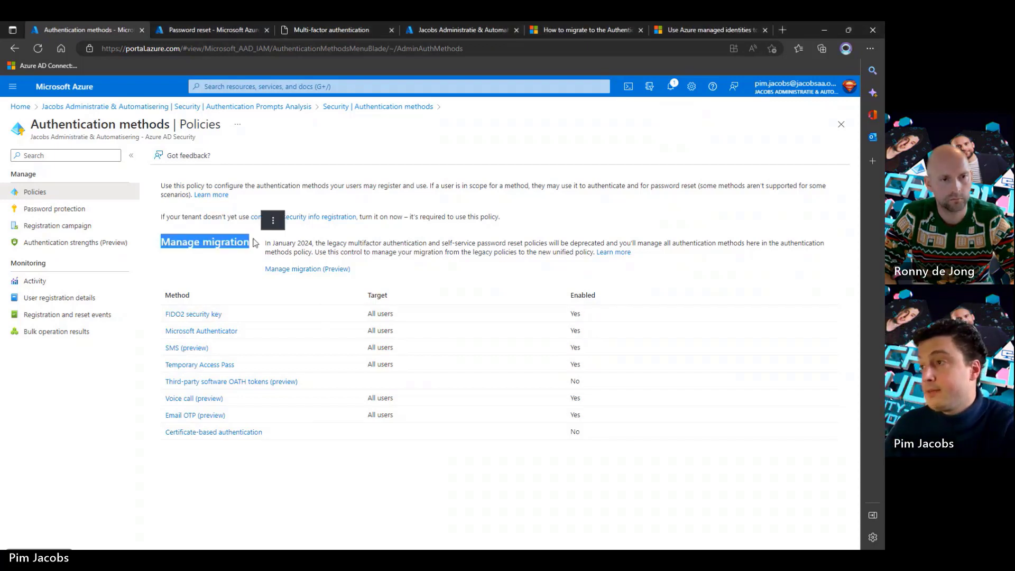
{"action": "left_click", "coordinate": [249, 273]}
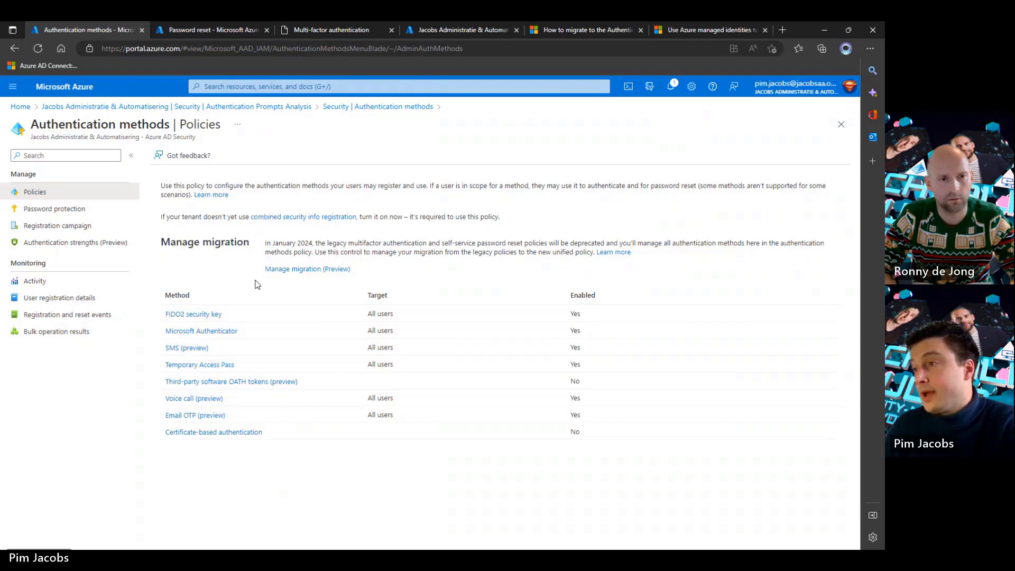
{"action": "left_click", "coordinate": [292, 270]}
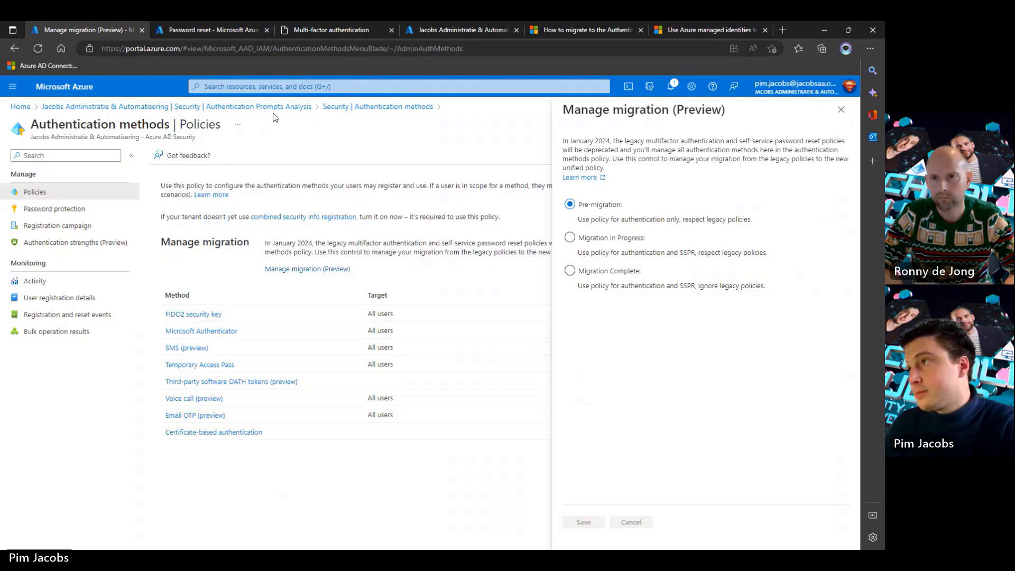
Step: Review the legacy multi-factor authentication service settings and the password reset authentication methods alongside the migration options
{"action": "left_click", "coordinate": [348, 29]}
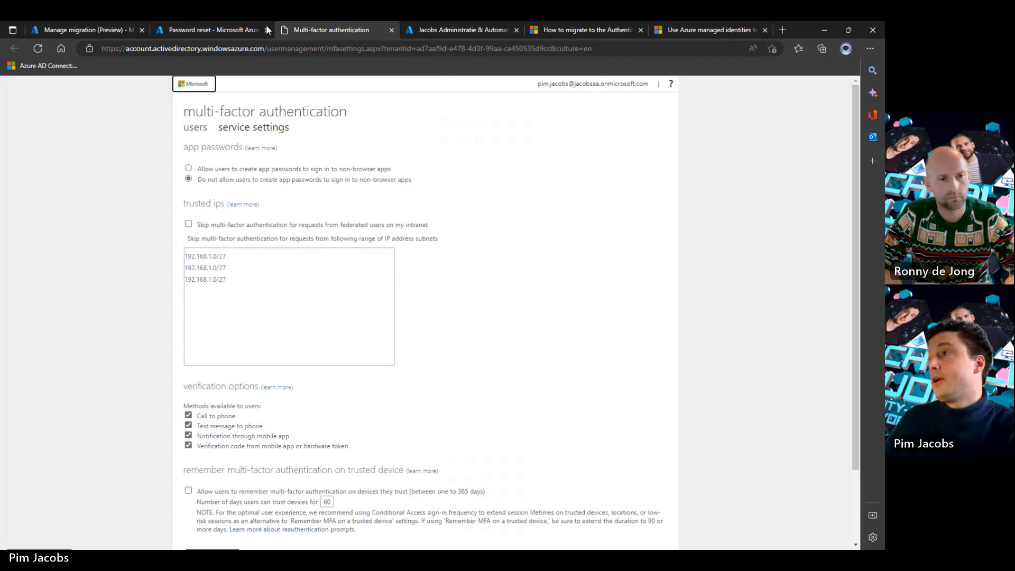
{"action": "left_click", "coordinate": [249, 30]}
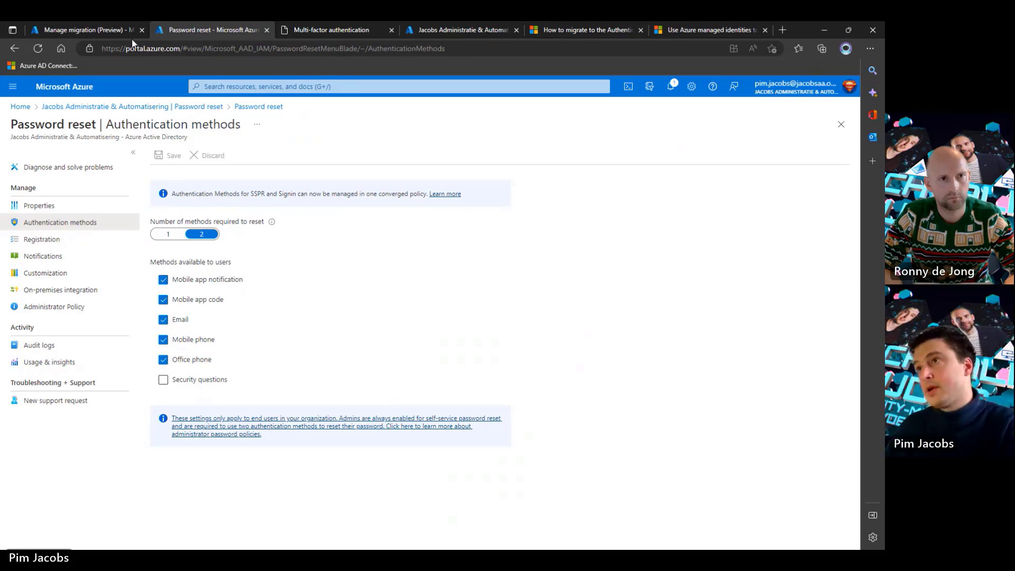
{"action": "left_click", "coordinate": [106, 33]}
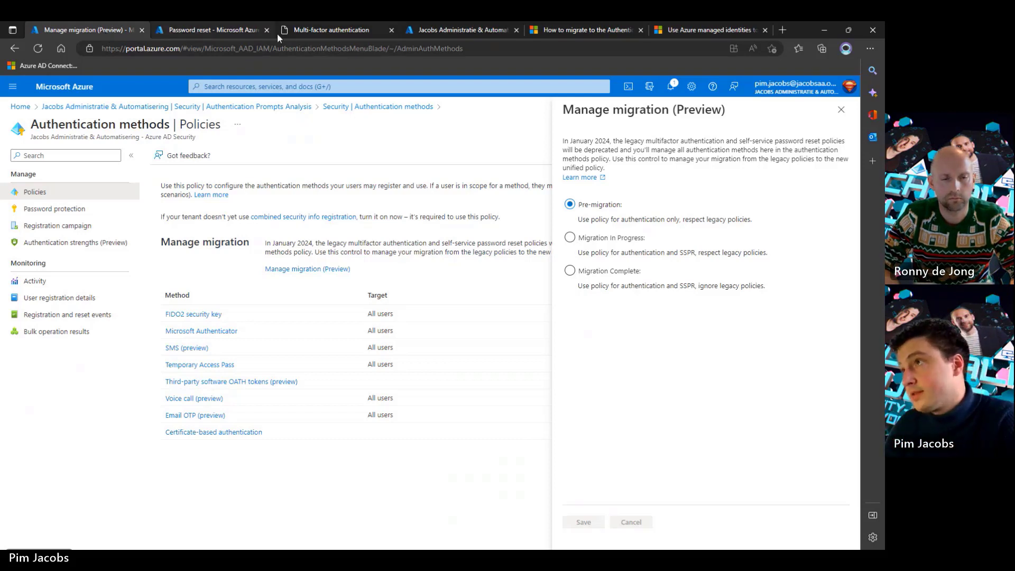
{"action": "left_click", "coordinate": [220, 32]}
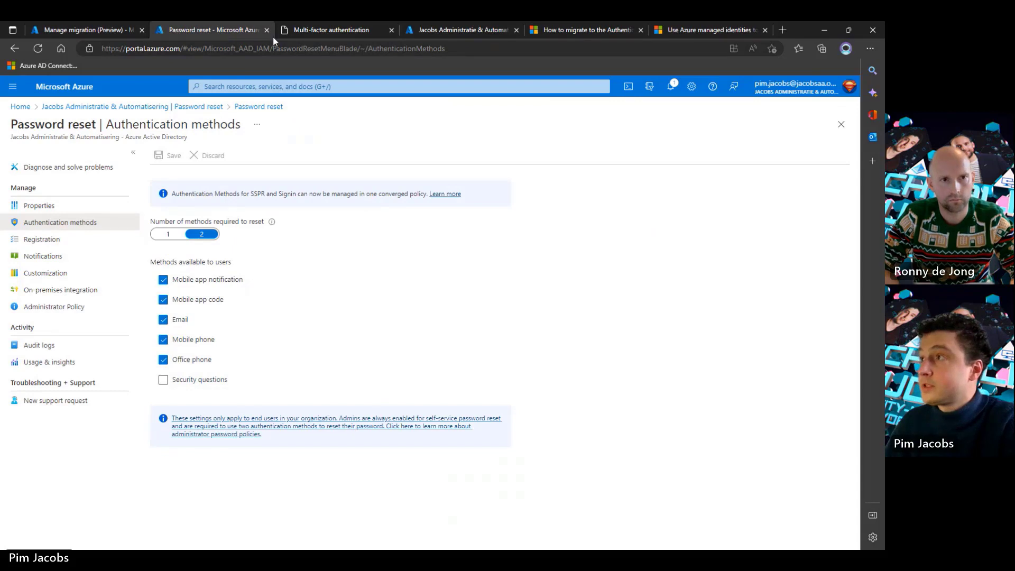
{"action": "left_click", "coordinate": [300, 30]}
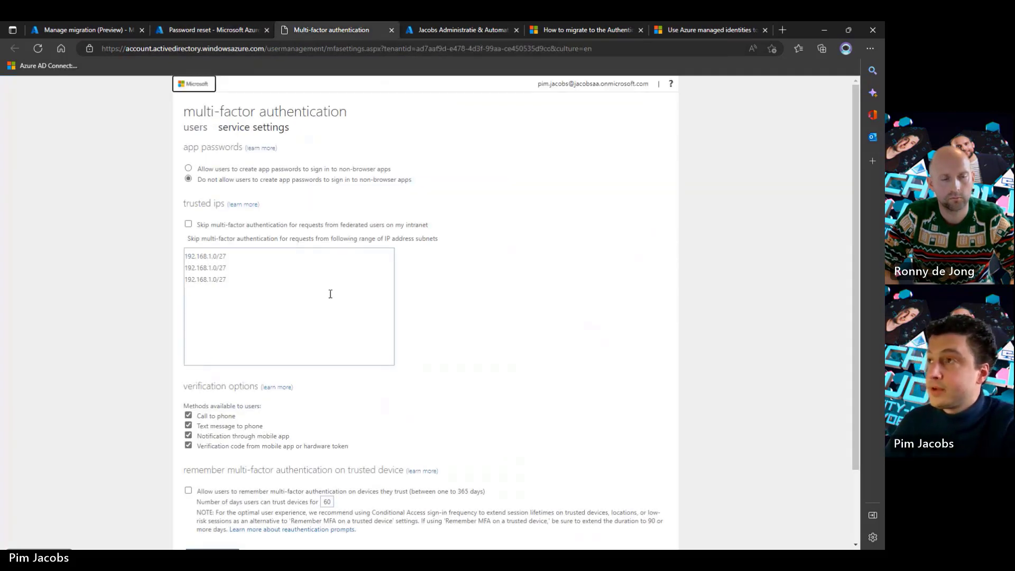
{"action": "left_click", "coordinate": [80, 30]}
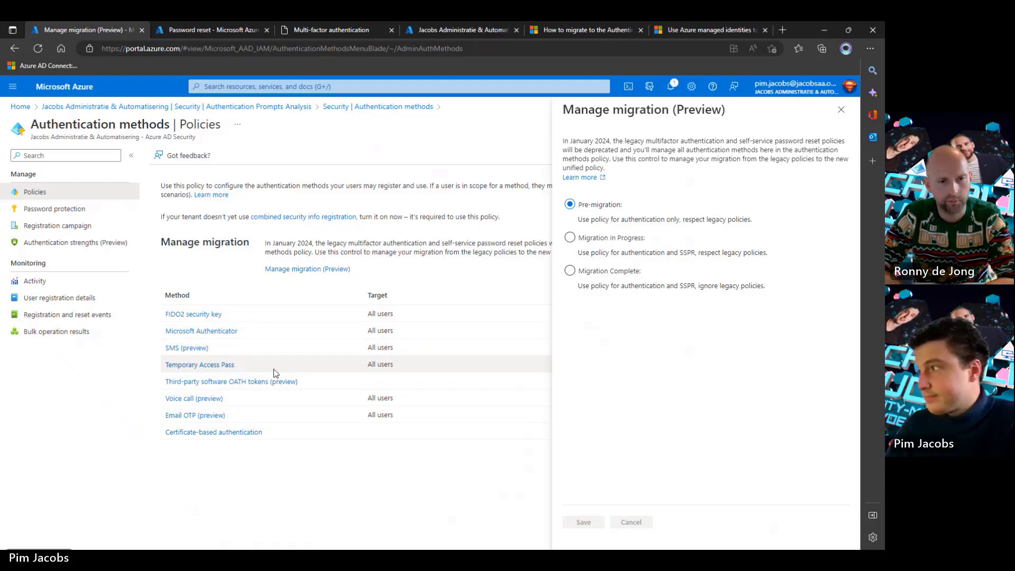
Step: Set the migration state to Migration In Progress, save it and check the stored selection
{"action": "left_click", "coordinate": [619, 241]}
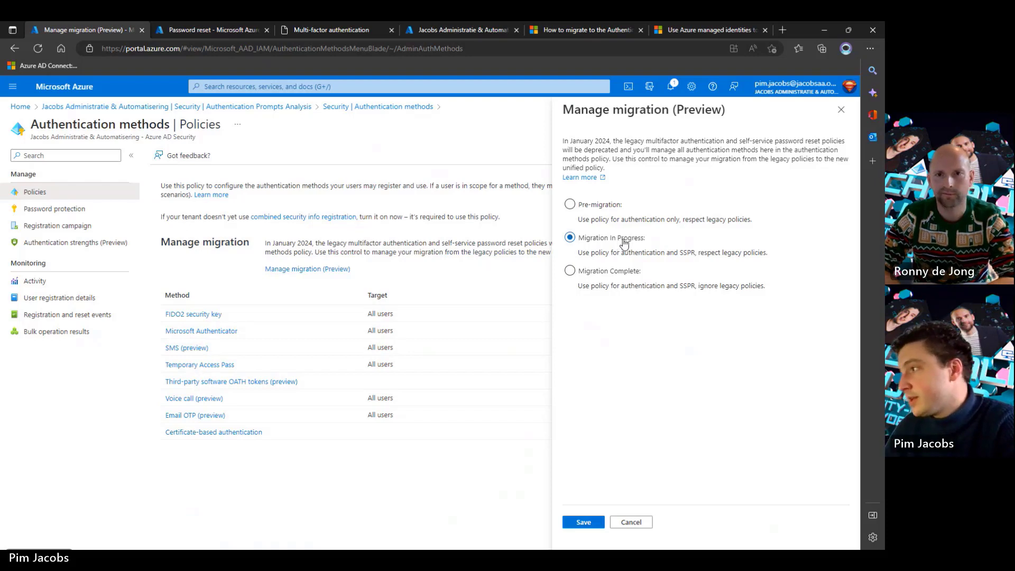
{"action": "left_click", "coordinate": [581, 524]}
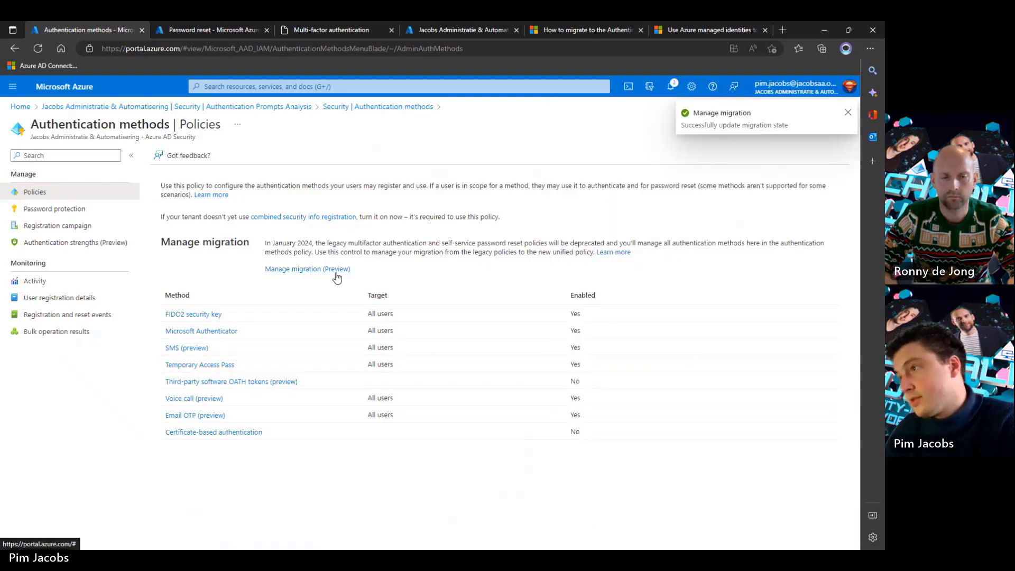
{"action": "left_click", "coordinate": [304, 275]}
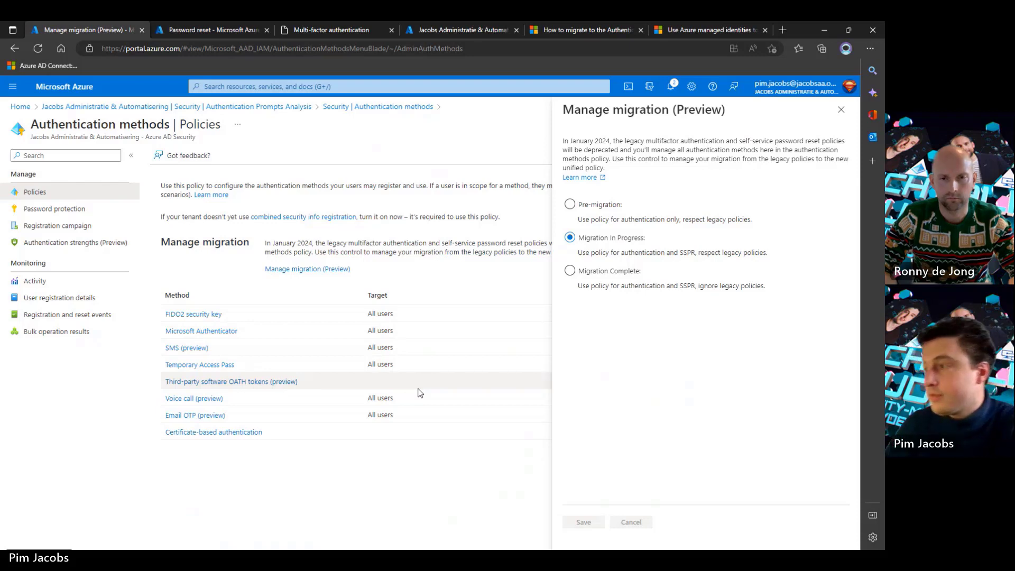
{"action": "left_click", "coordinate": [841, 110]}
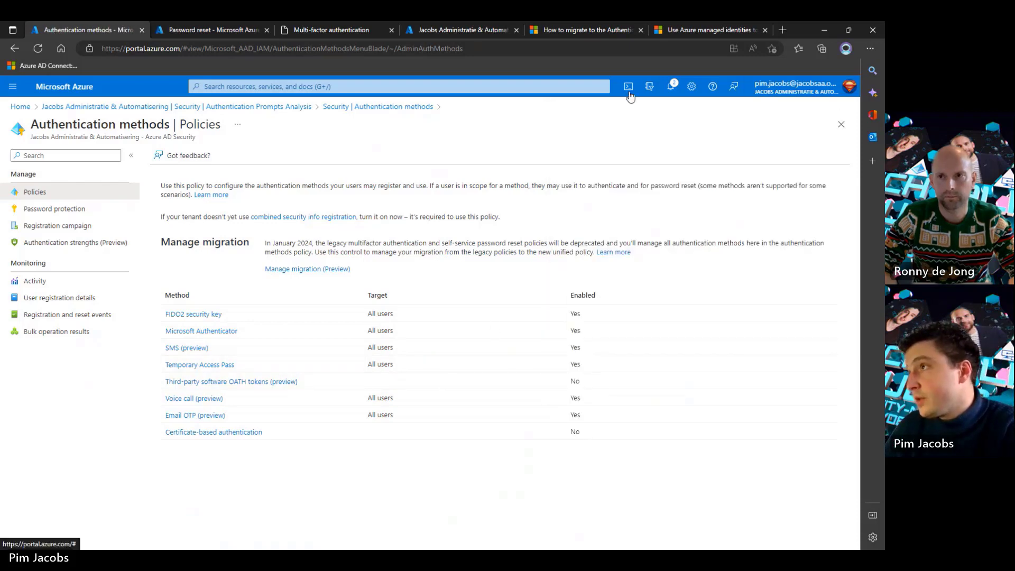
Step: Disable all four verification options in the legacy multi-factor authentication service settings and save the change
{"action": "left_click", "coordinate": [299, 34]}
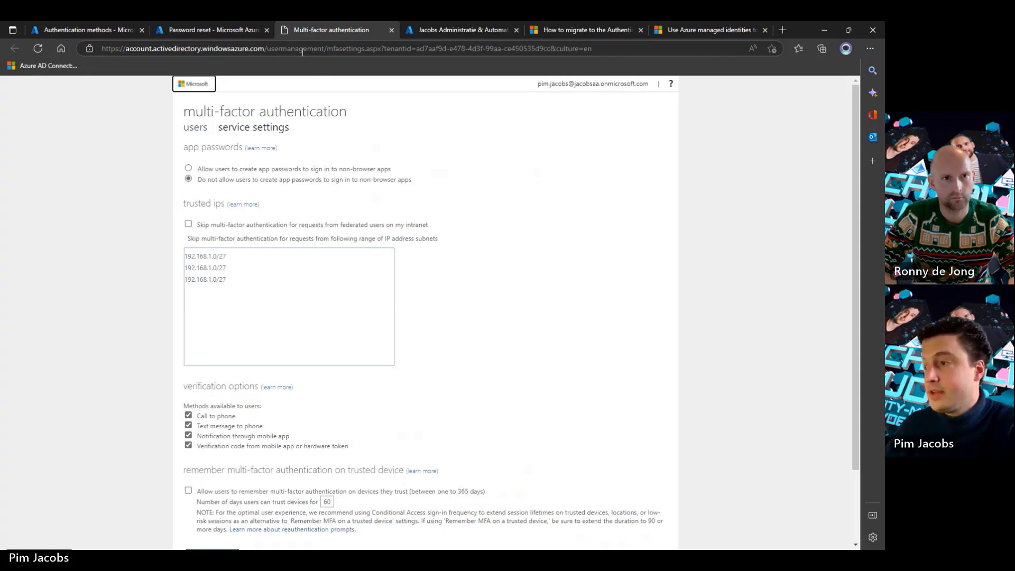
{"action": "left_click", "coordinate": [189, 416]}
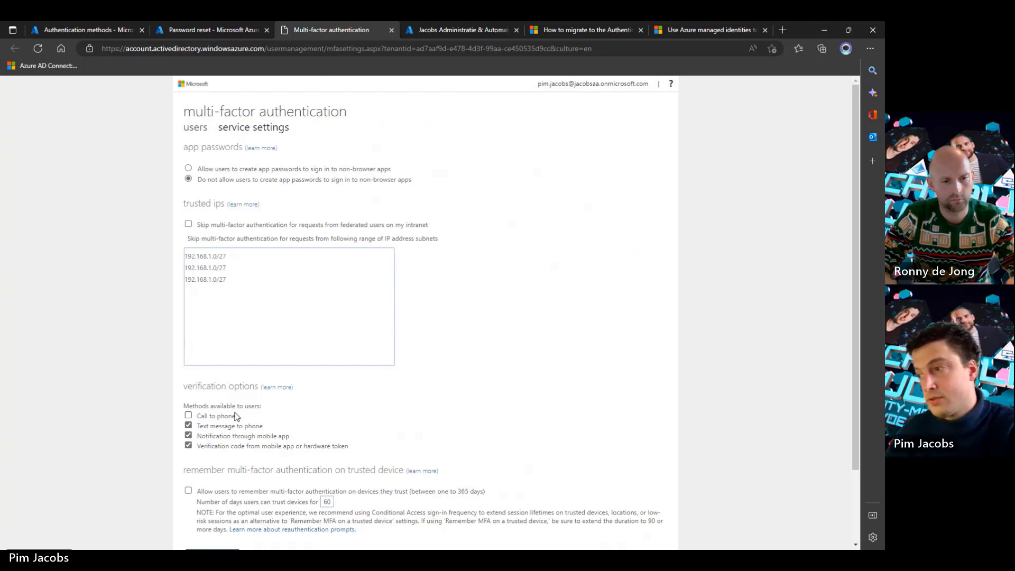
{"action": "scroll", "coordinate": [236, 418], "scroll_direction": "down", "scroll_amount": 2}
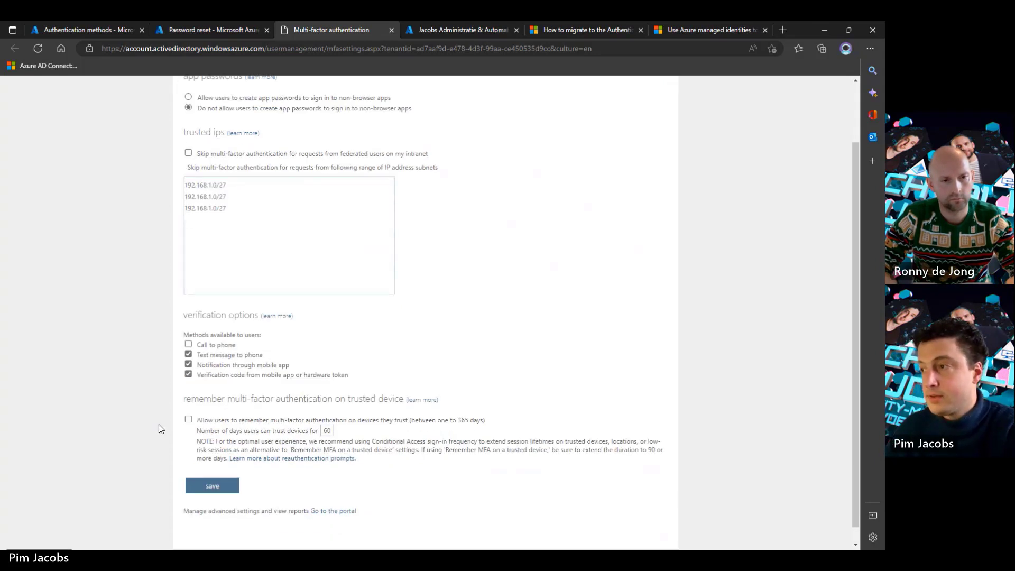
{"action": "left_click", "coordinate": [238, 355]}
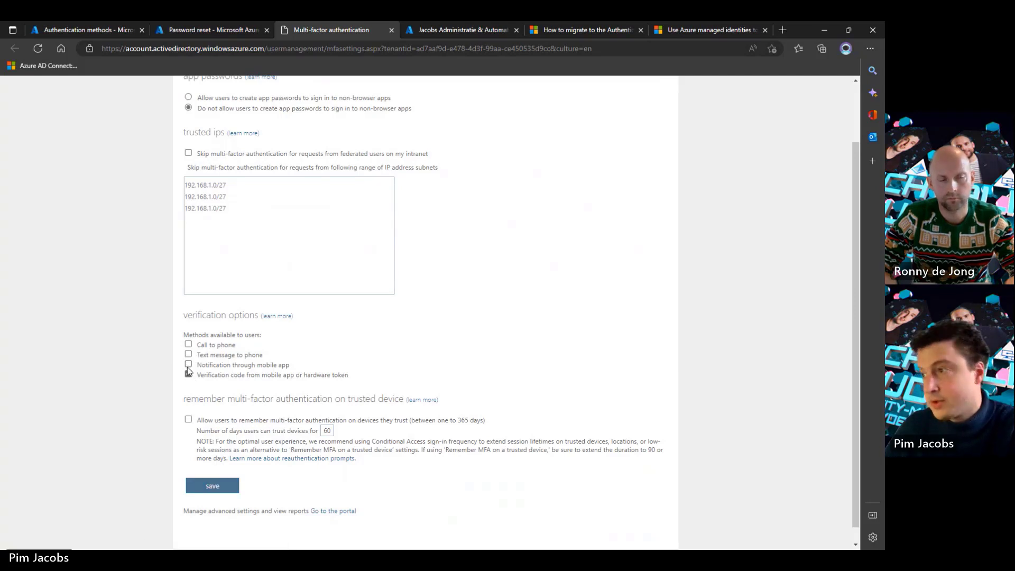
{"action": "left_click", "coordinate": [219, 366]}
{"action": "left_click", "coordinate": [189, 375]}
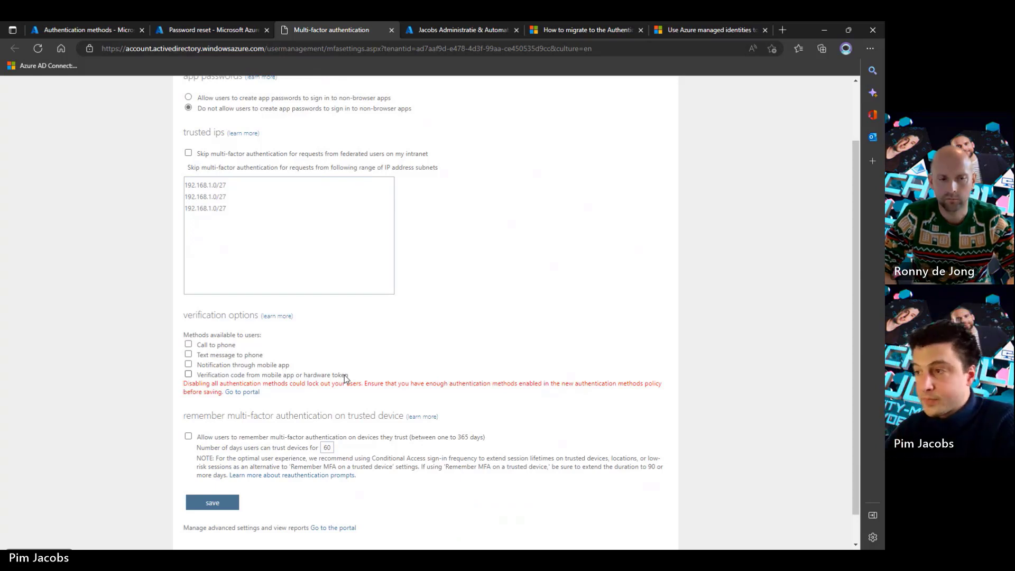
{"action": "left_click", "coordinate": [189, 374]}
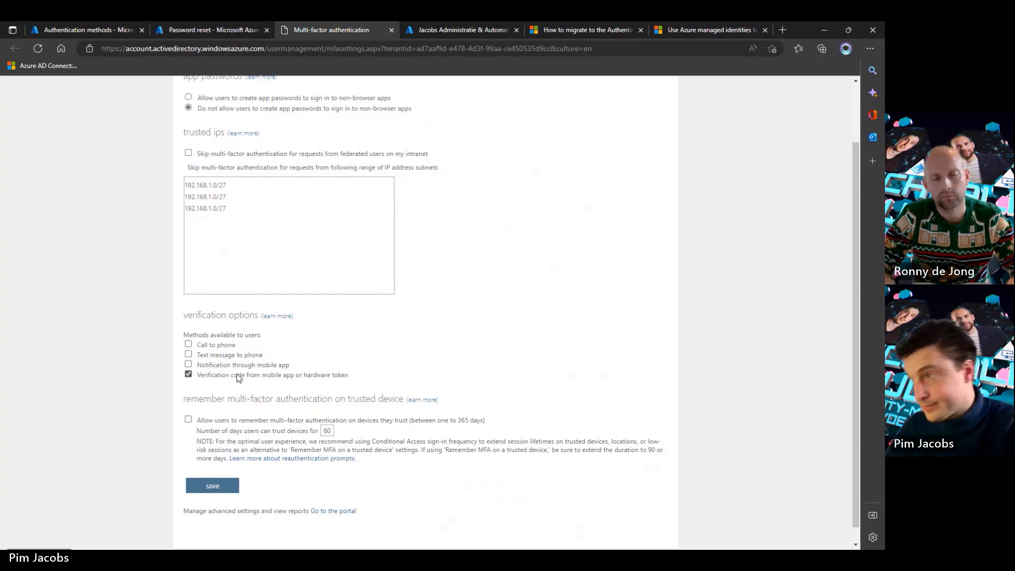
{"action": "left_click", "coordinate": [238, 376]}
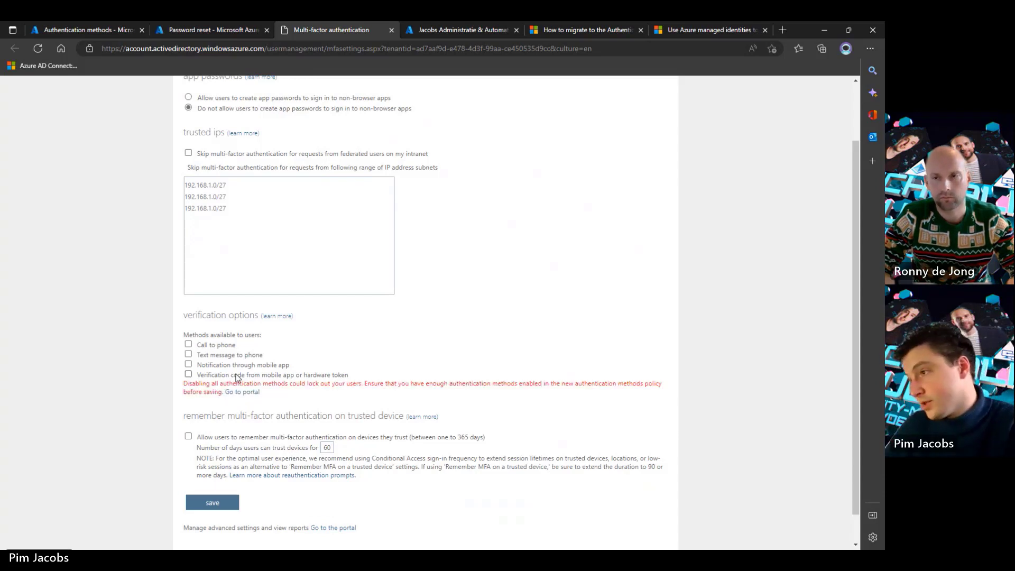
{"action": "left_click", "coordinate": [233, 505]}
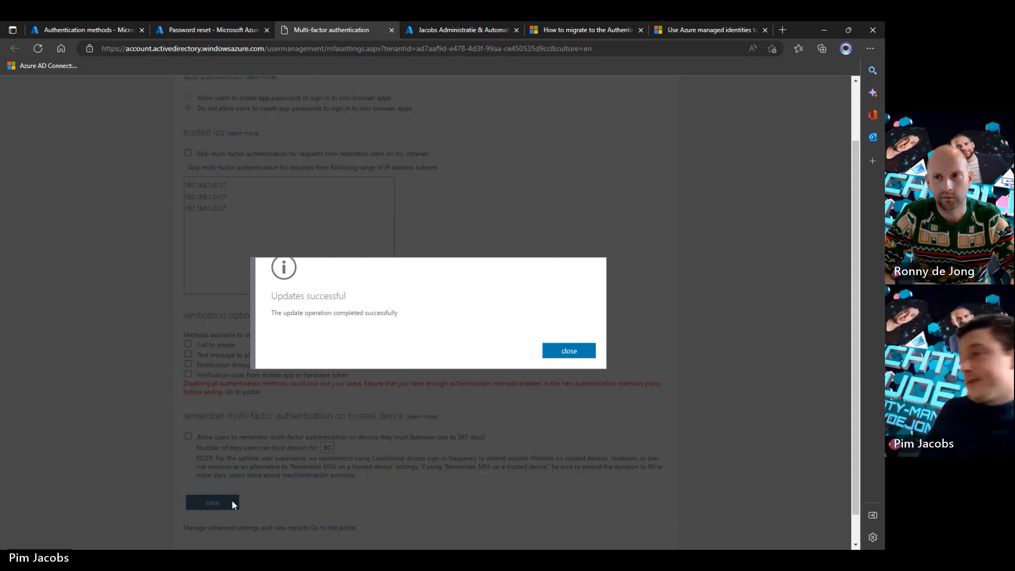
{"action": "left_click", "coordinate": [585, 351]}
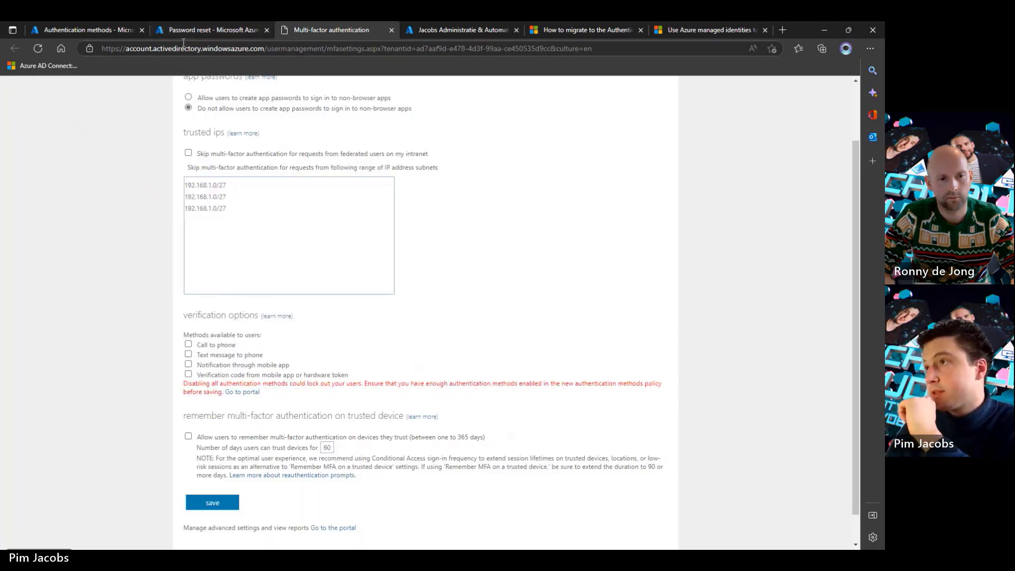
Step: Reopen the migration settings to check the state, and refresh the password reset authentication methods page
{"action": "left_click", "coordinate": [98, 30]}
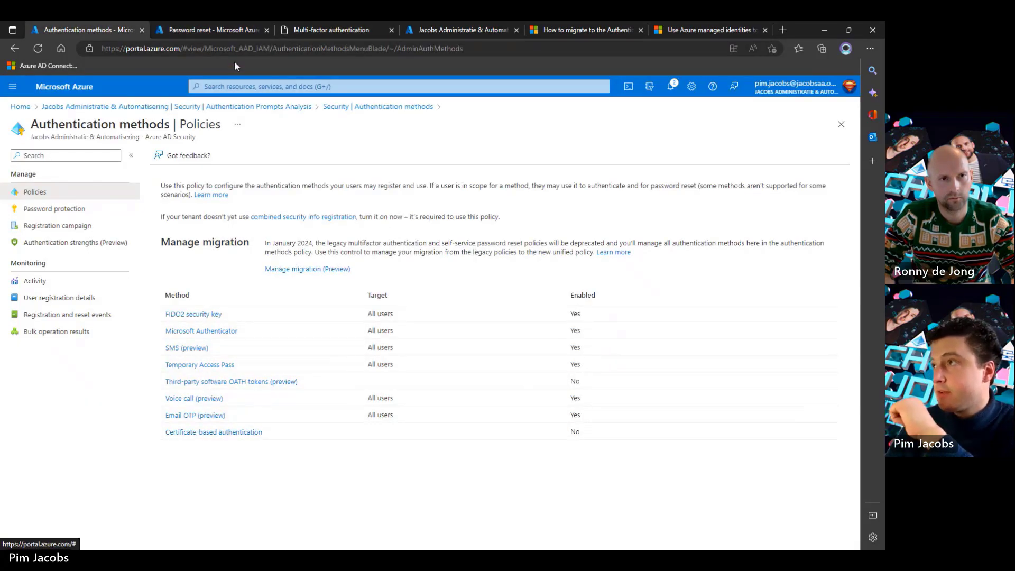
{"action": "left_click", "coordinate": [233, 33]}
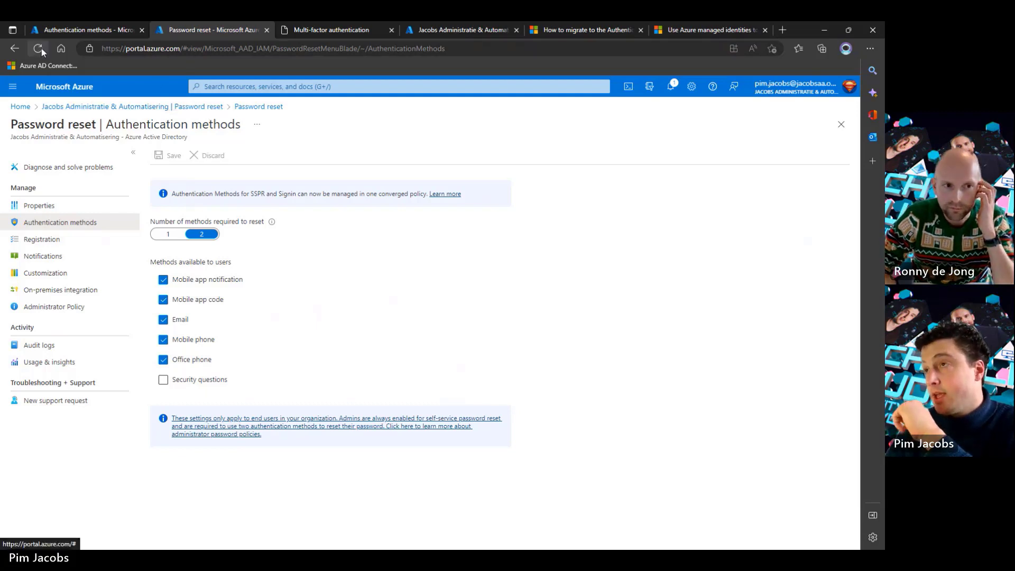
{"action": "left_click", "coordinate": [53, 33]}
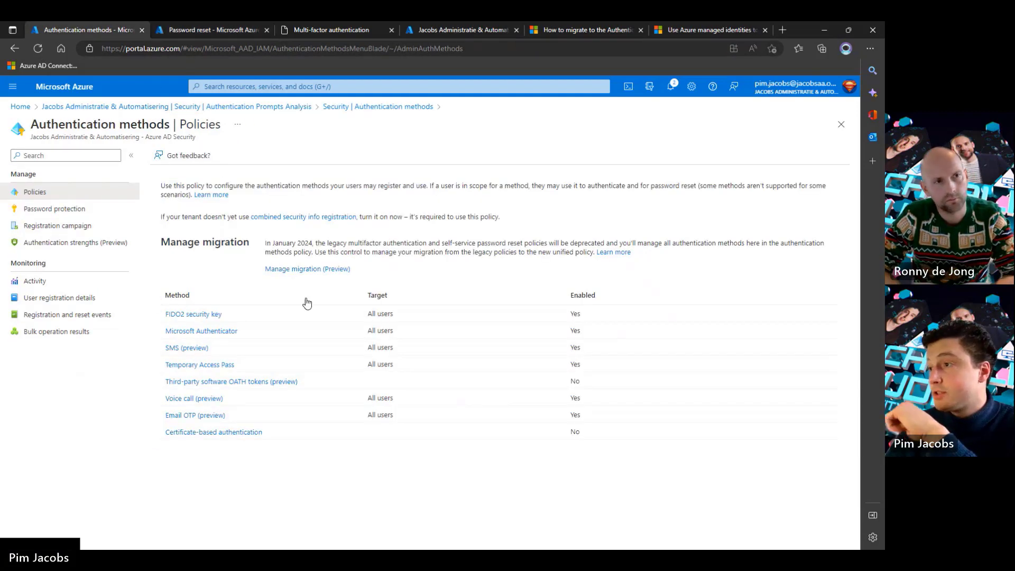
{"action": "left_click", "coordinate": [336, 269]}
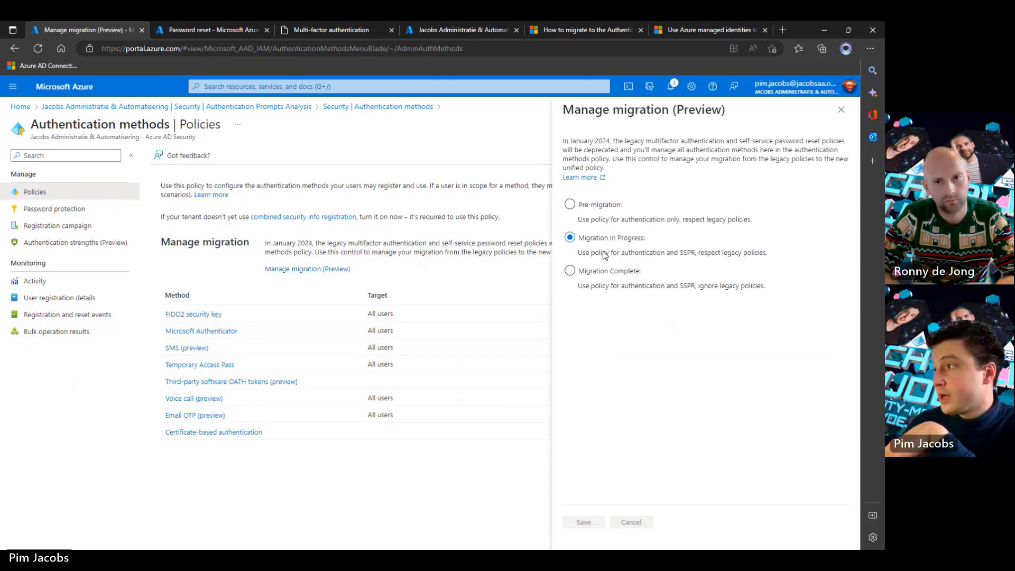
{"action": "left_click", "coordinate": [189, 33]}
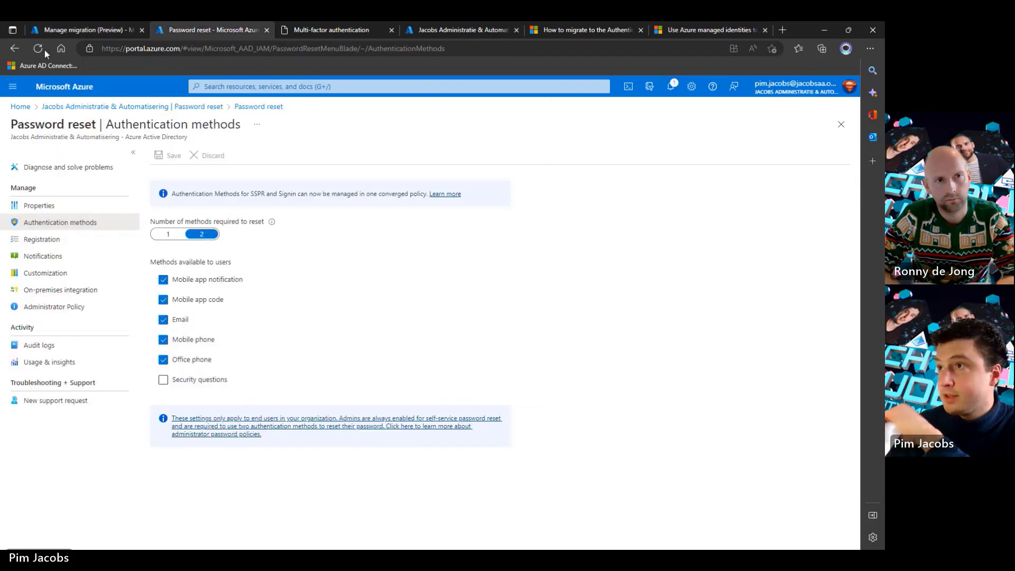
{"action": "left_click", "coordinate": [42, 50]}
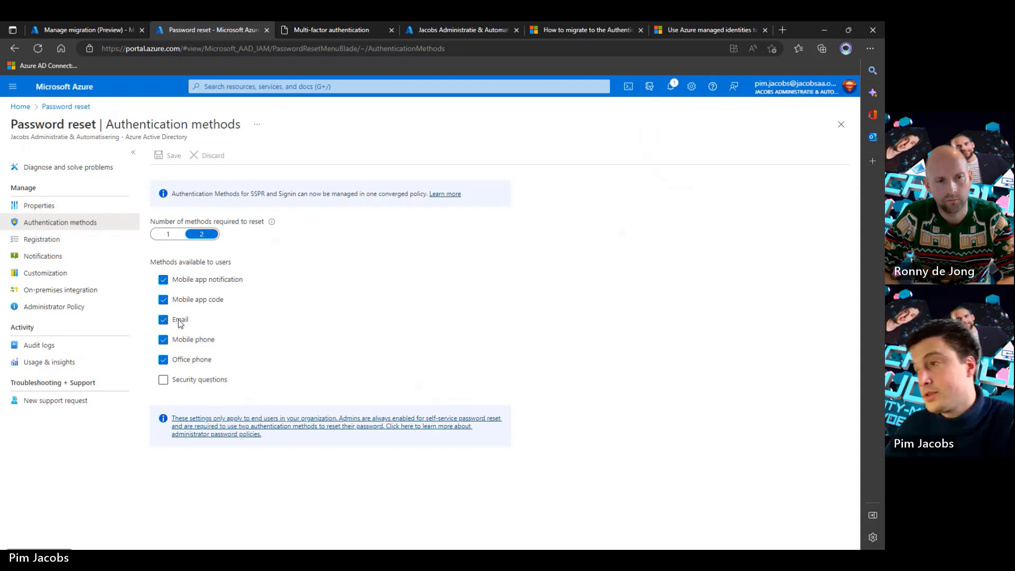
Step: Disable mobile app notification, mobile app code, email, mobile phone and office phone as password reset methods and save the policy
{"action": "left_click", "coordinate": [163, 280]}
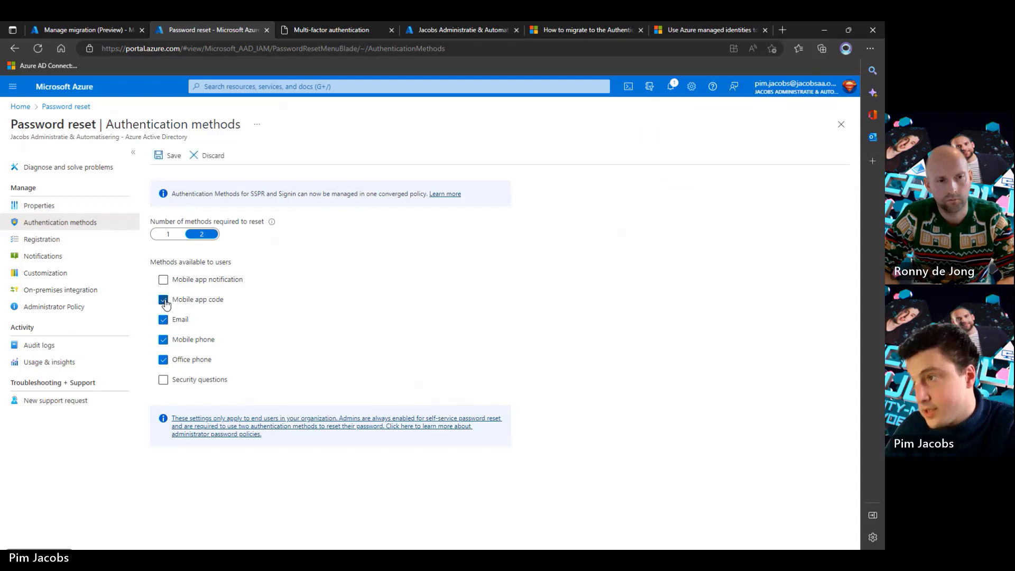
{"action": "left_click", "coordinate": [164, 300]}
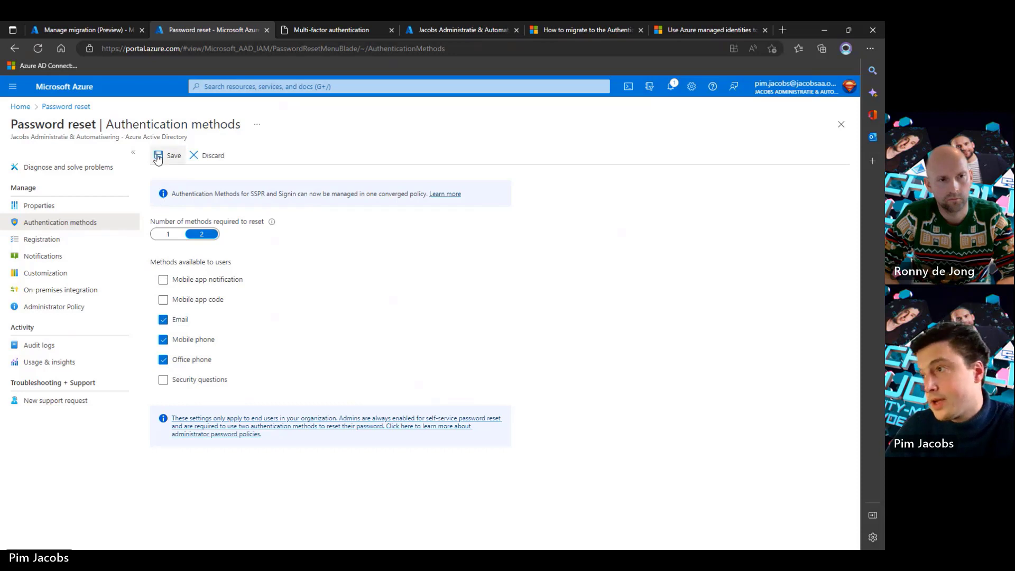
{"action": "left_click", "coordinate": [163, 320]}
{"action": "left_click", "coordinate": [163, 341]}
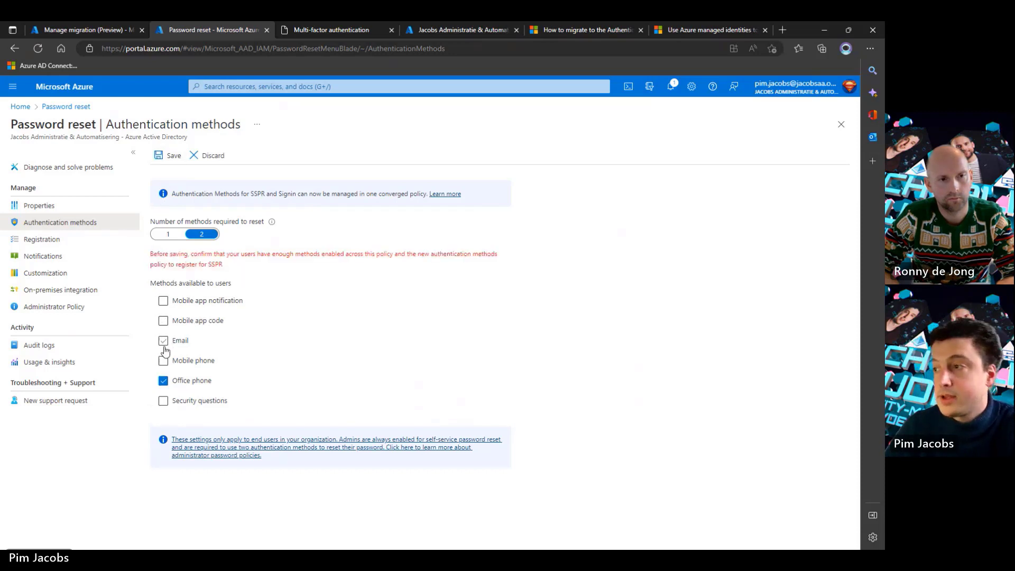
{"action": "left_click", "coordinate": [164, 381]}
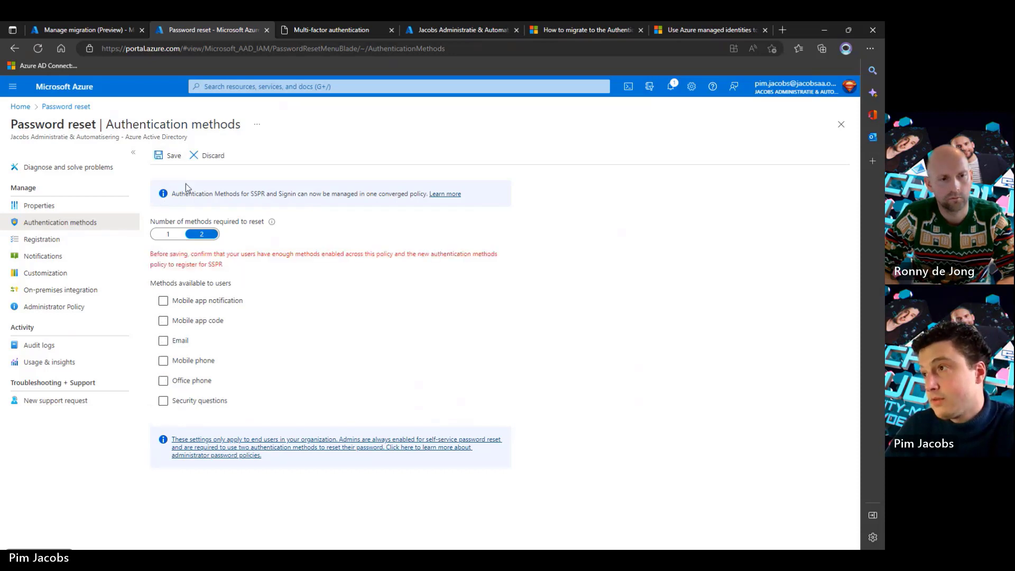
{"action": "left_click", "coordinate": [167, 157]}
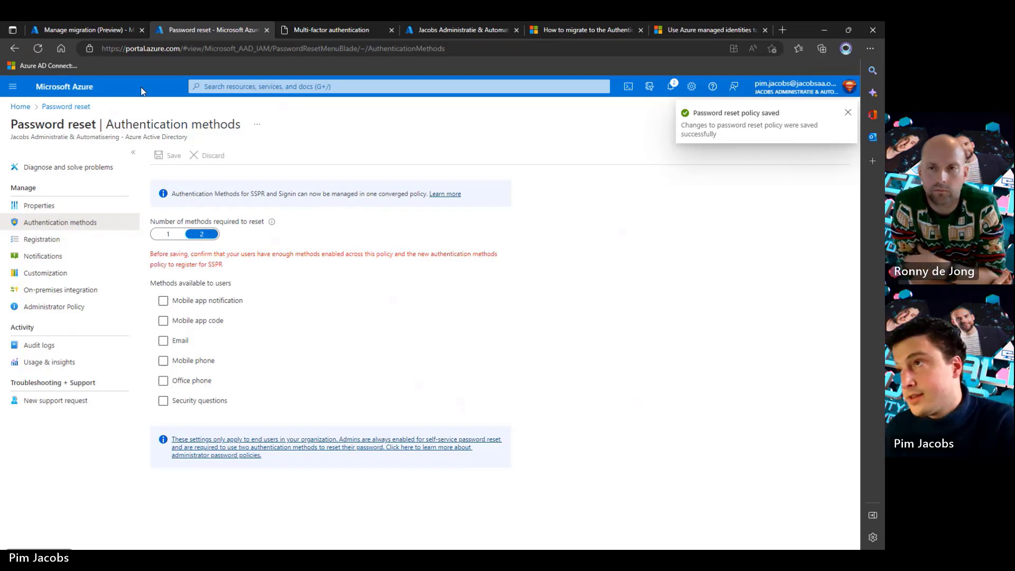
Step: Try to set the authentication methods migration state to Migration Complete and save it
{"action": "left_click", "coordinate": [100, 33]}
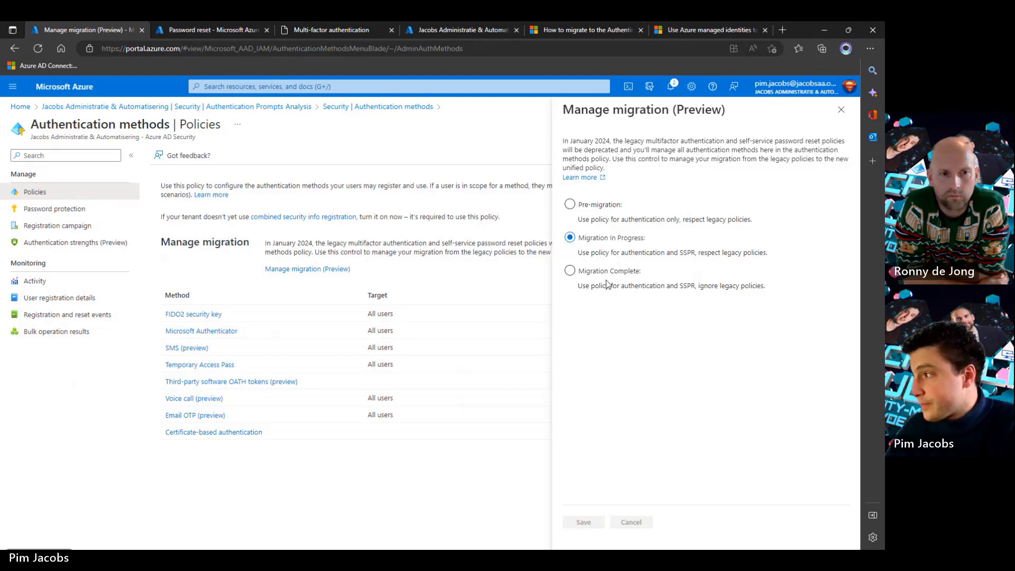
{"action": "left_click", "coordinate": [571, 272]}
{"action": "left_click", "coordinate": [599, 522]}
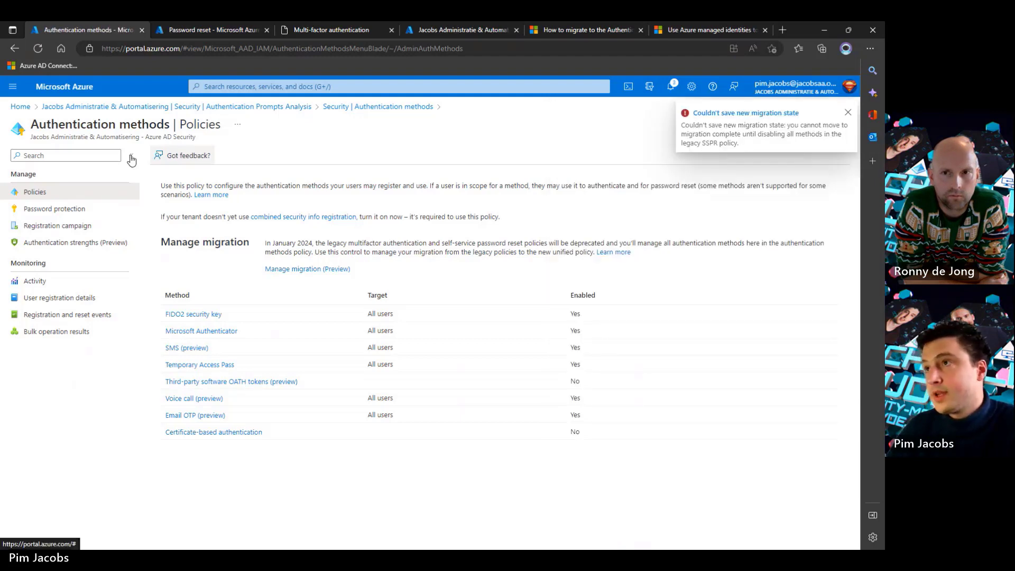
Step: Reload the authentication methods policies page and try again to save the migration state as Migration Complete
{"action": "left_click", "coordinate": [39, 55]}
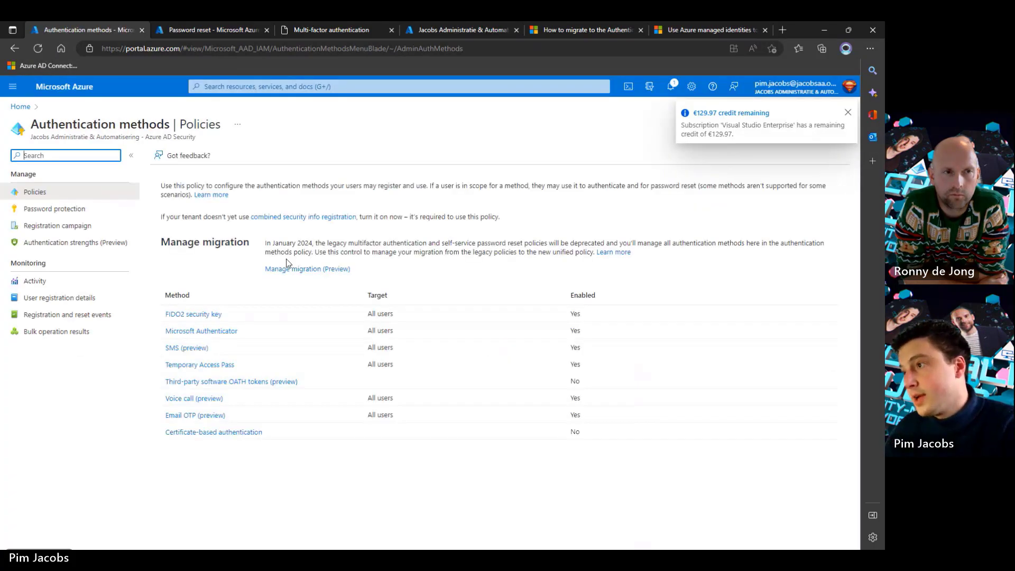
{"action": "left_click", "coordinate": [289, 270]}
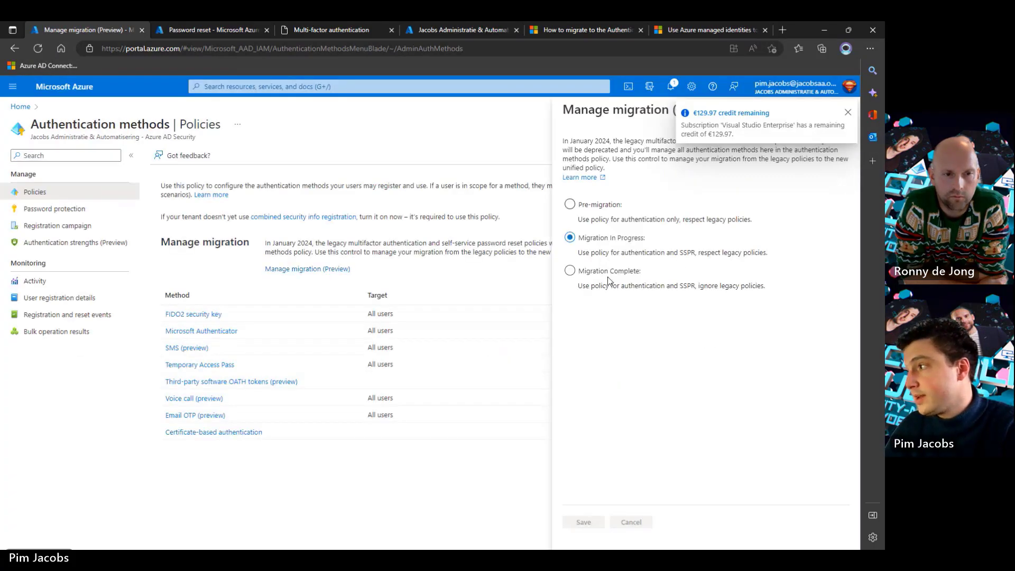
{"action": "left_click", "coordinate": [608, 276]}
{"action": "left_click", "coordinate": [584, 522]}
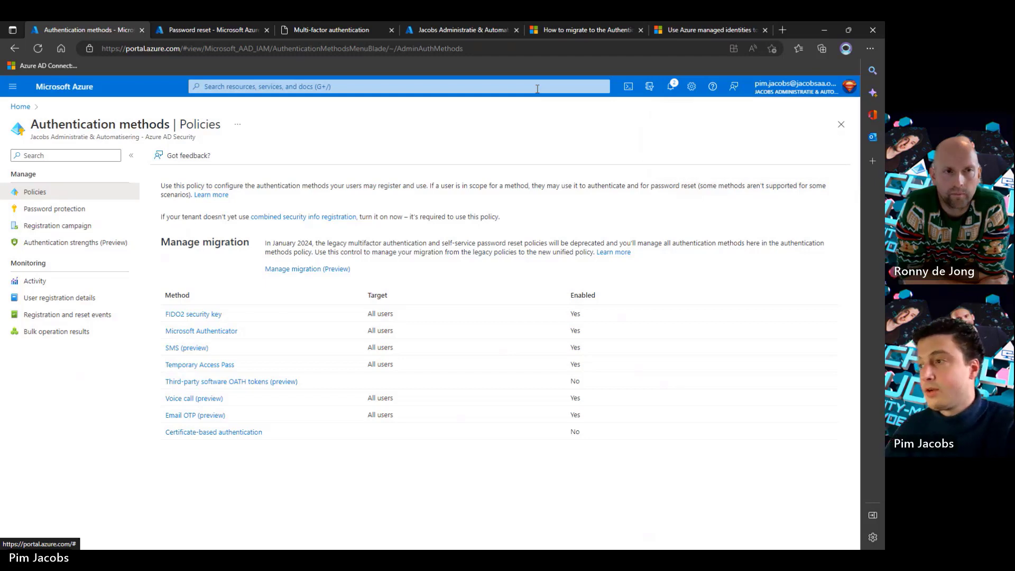
Step: Review the targeting and configuration options of the Microsoft Authenticator method, and return to the authentication methods policies list
{"action": "left_click", "coordinate": [215, 333]}
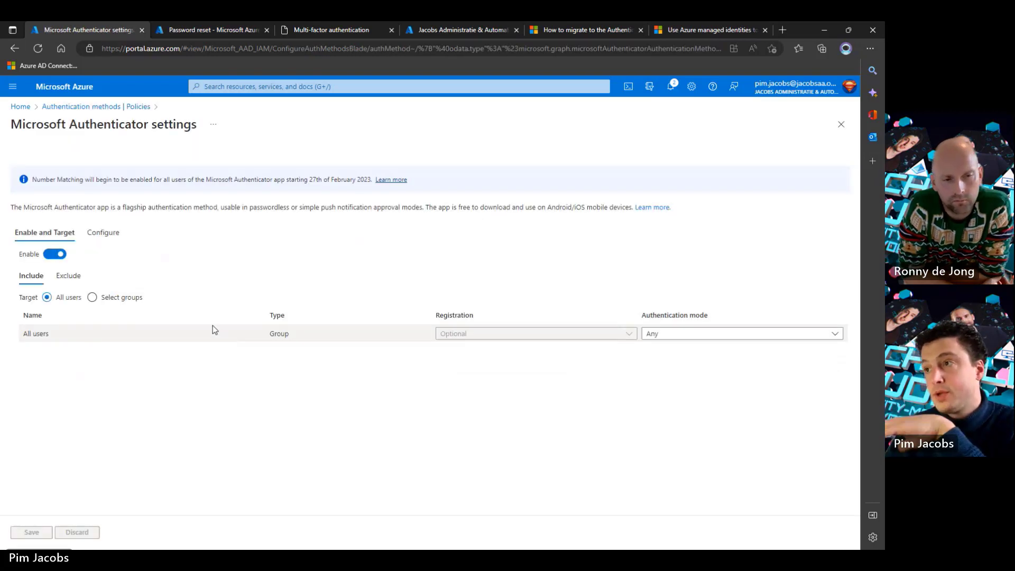
{"action": "left_click", "coordinate": [104, 234]}
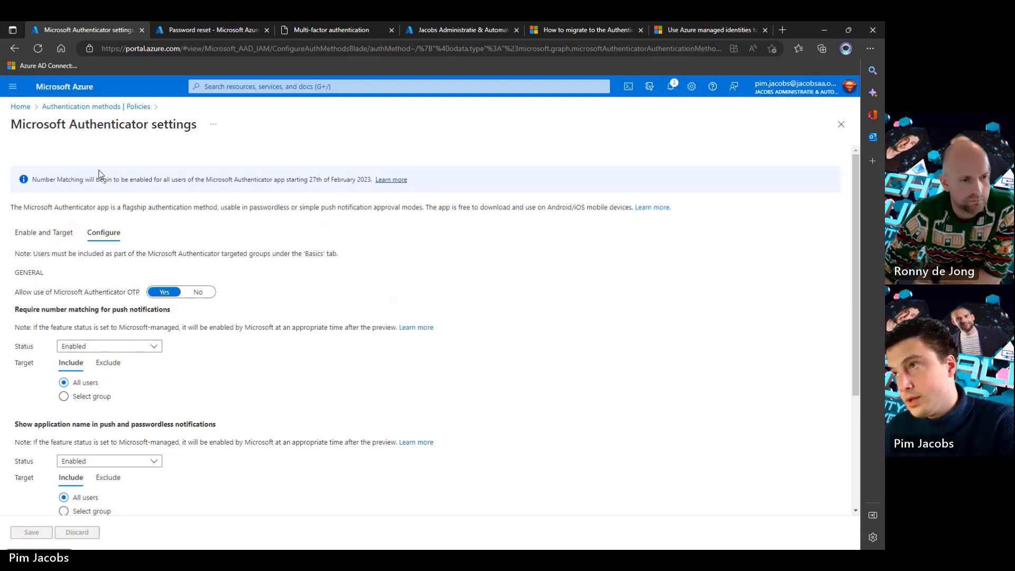
{"action": "left_click", "coordinate": [120, 108]}
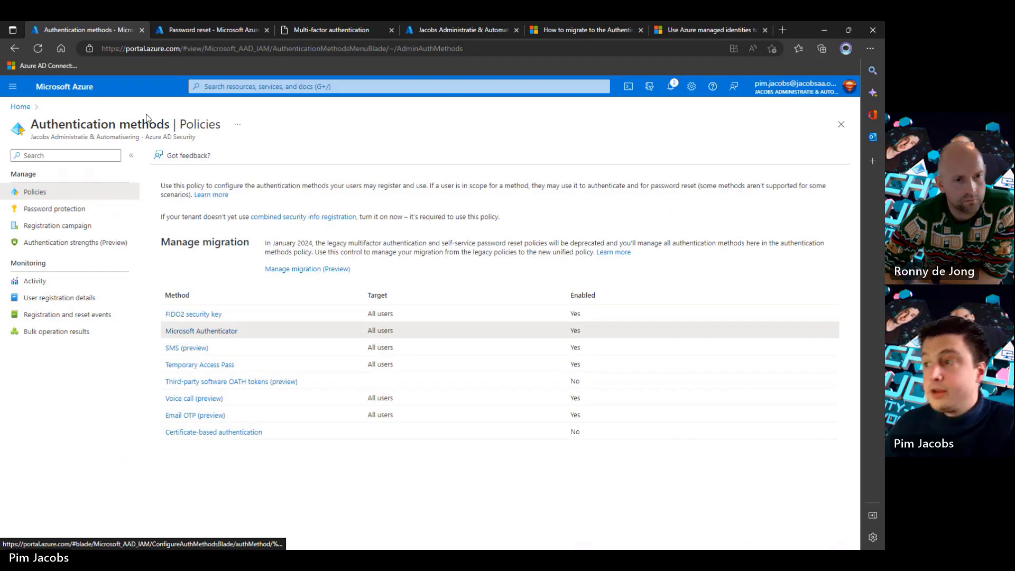
{"action": "left_click", "coordinate": [242, 383]}
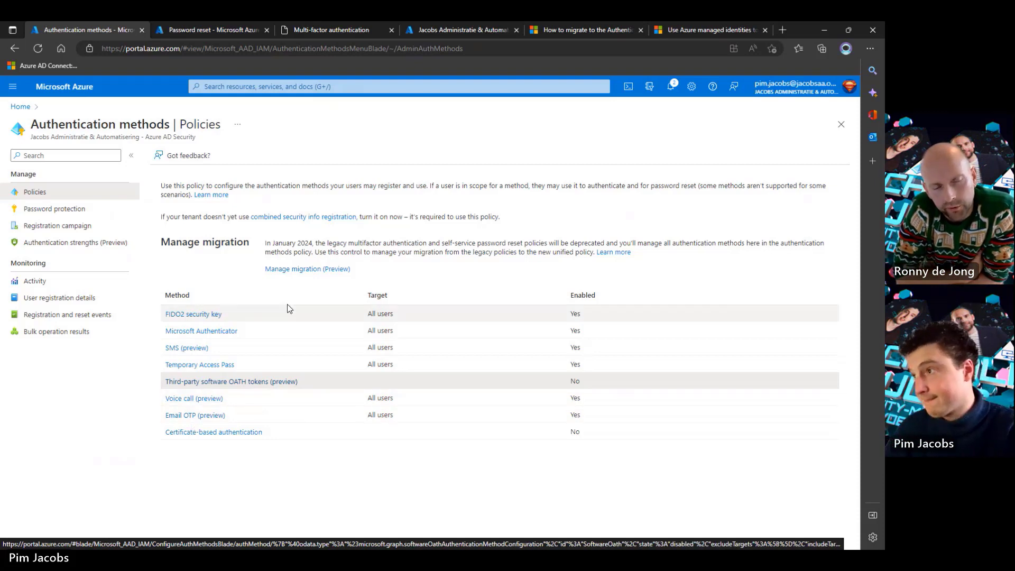
Step: Set the migration state to Migration Complete and save it, checking the notifications and the reopened migration settings for the outcome
{"action": "left_click", "coordinate": [313, 273]}
{"action": "left_click", "coordinate": [609, 275]}
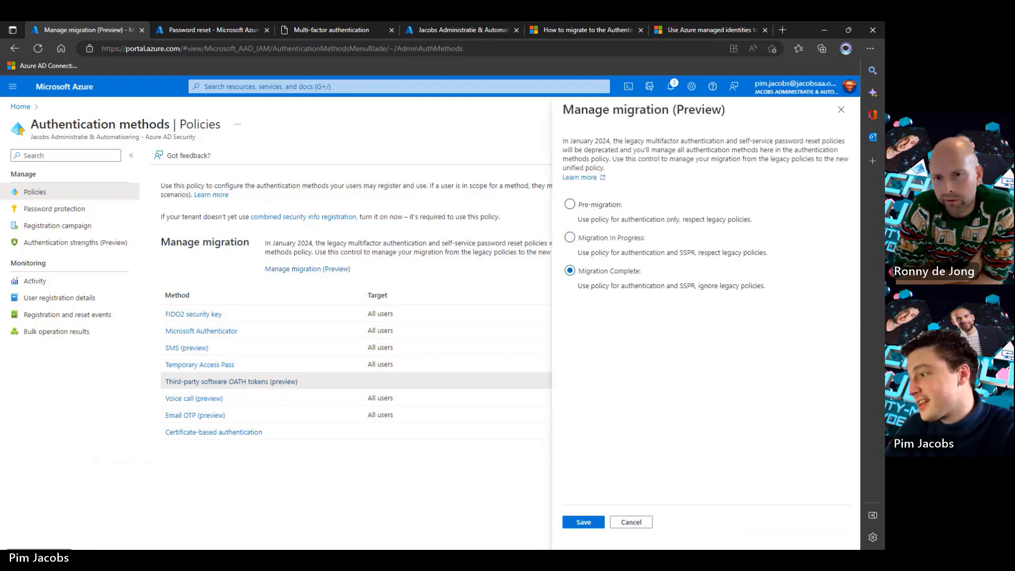
{"action": "left_click", "coordinate": [582, 523]}
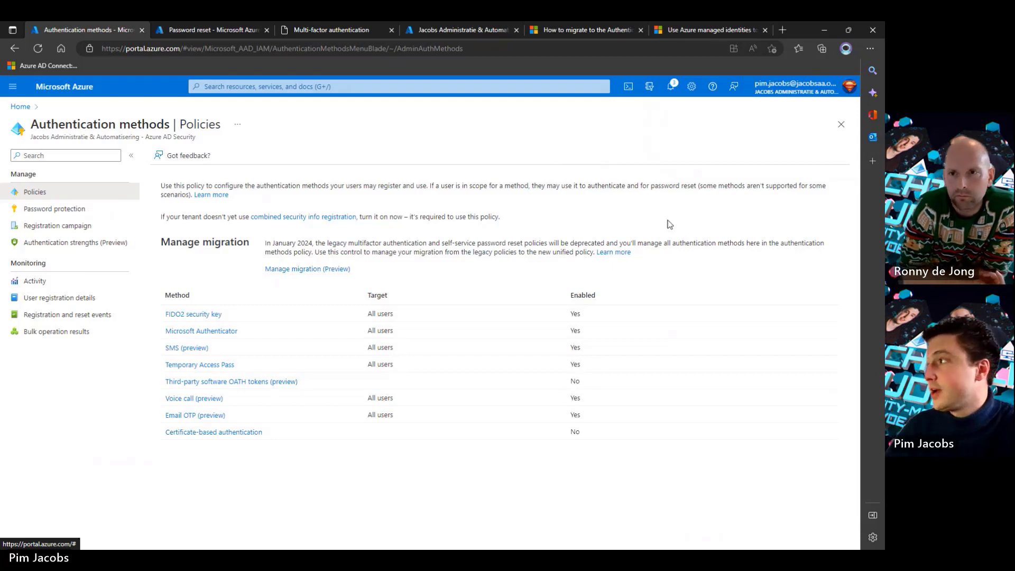
{"action": "left_click", "coordinate": [670, 86]}
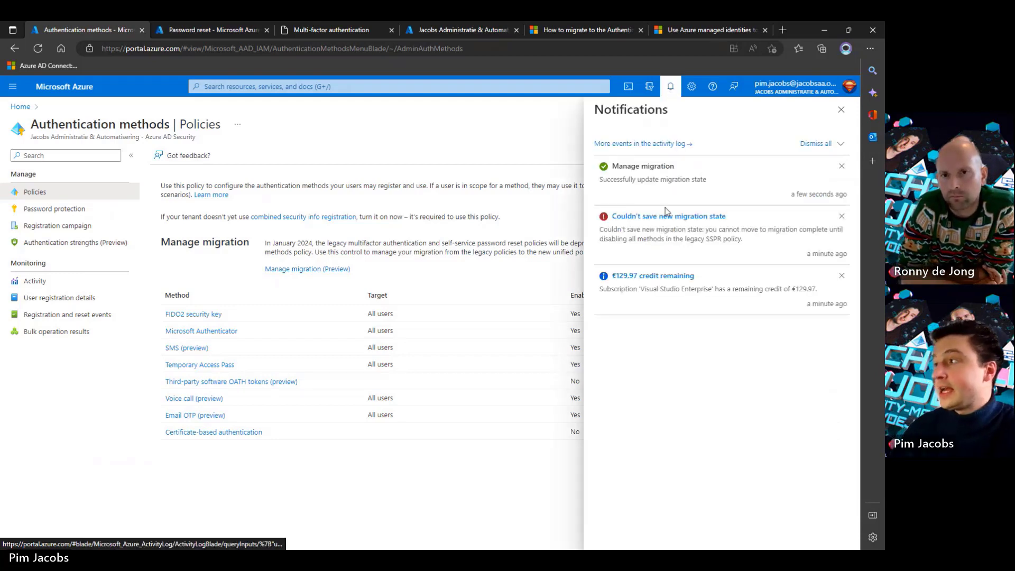
{"action": "left_click", "coordinate": [265, 271]}
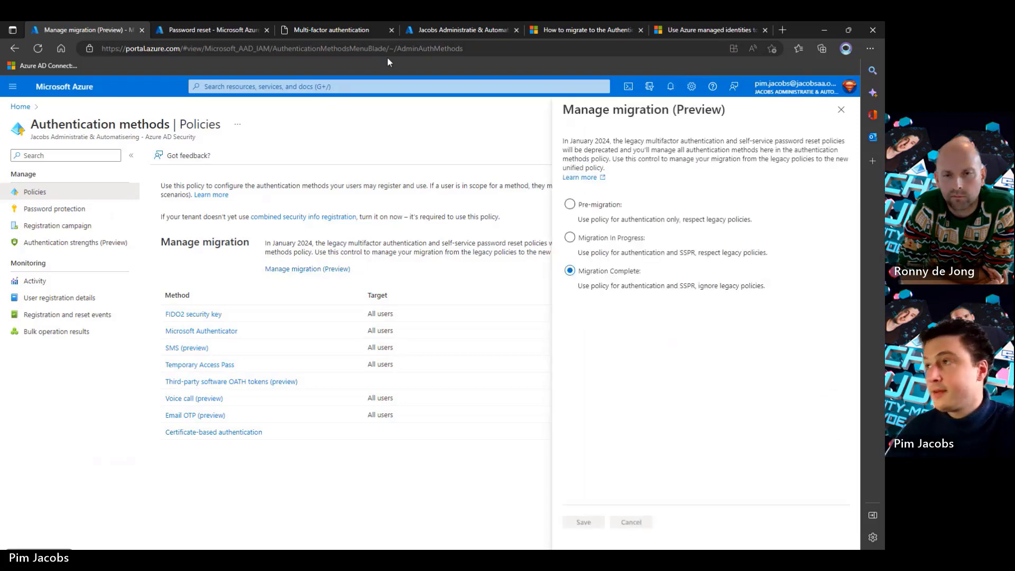
Step: Refresh the password reset authentication methods page and check which methods can still be managed there
{"action": "left_click", "coordinate": [163, 29]}
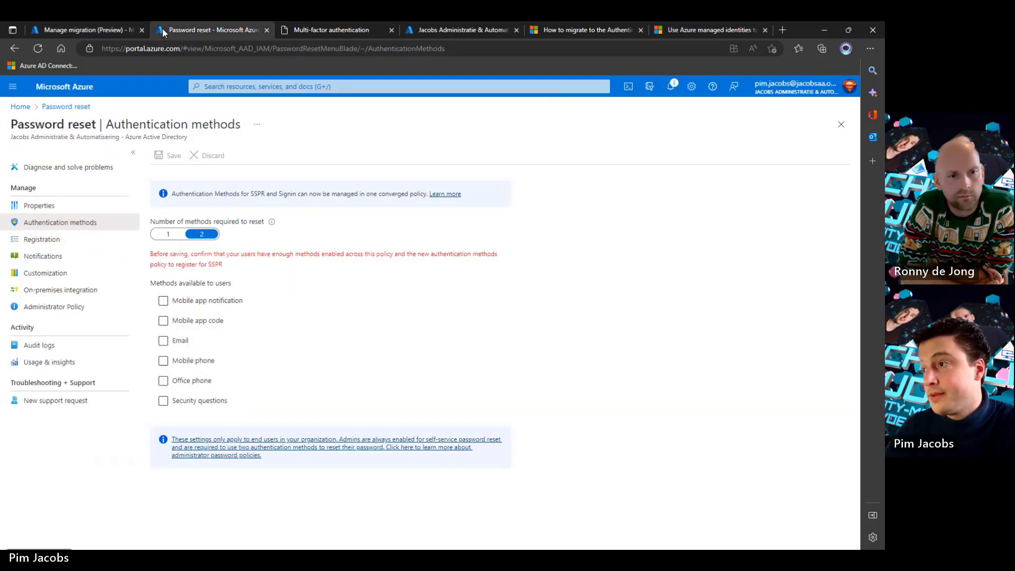
{"action": "left_click", "coordinate": [35, 50]}
{"action": "left_click", "coordinate": [479, 106]}
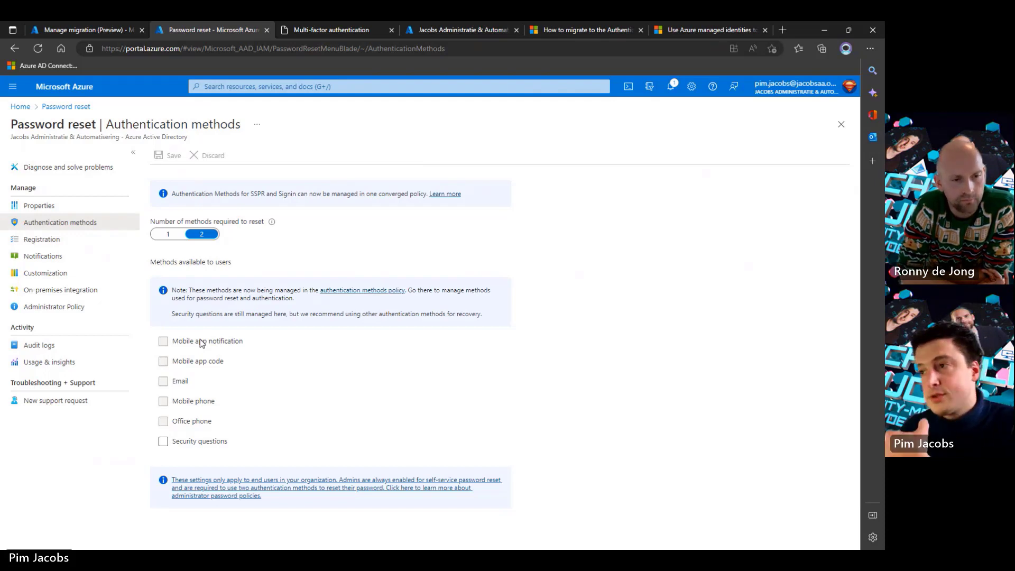
Step: Enable security questions for password reset to view its question requirements, and disable the option again
{"action": "left_click", "coordinate": [175, 443]}
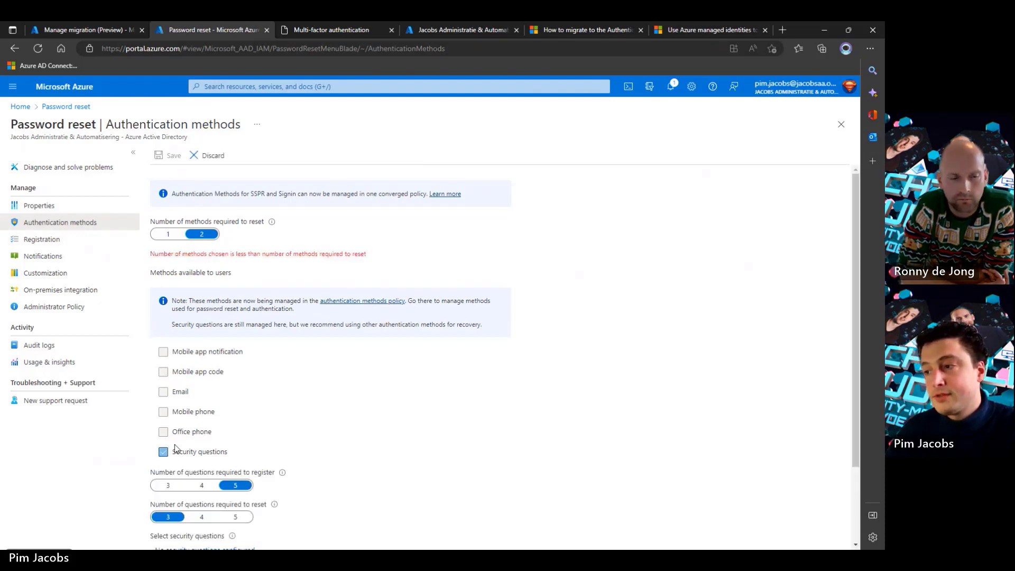
{"action": "scroll", "coordinate": [320, 444], "scroll_direction": "down", "scroll_amount": 2}
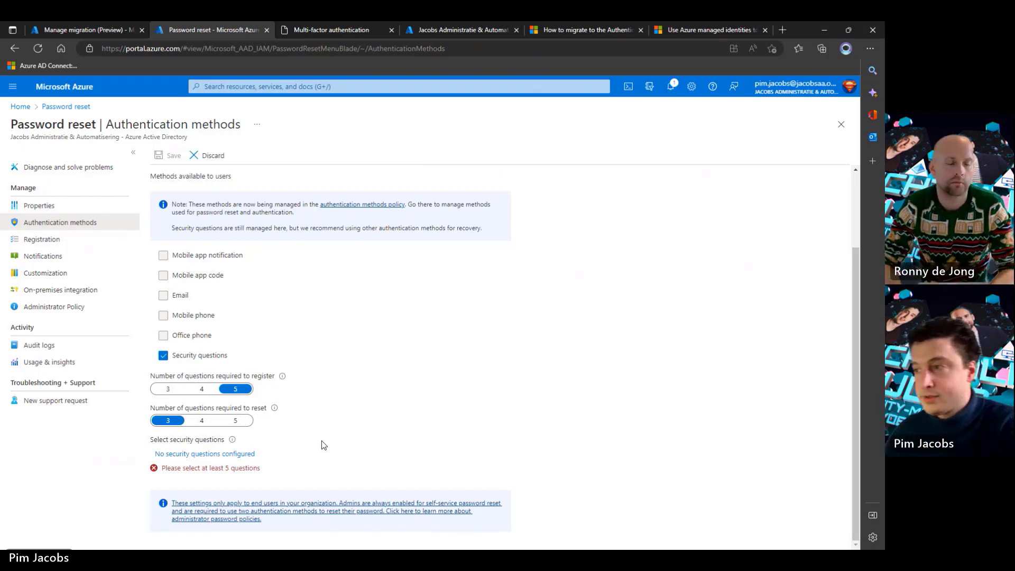
{"action": "left_click", "coordinate": [164, 360]}
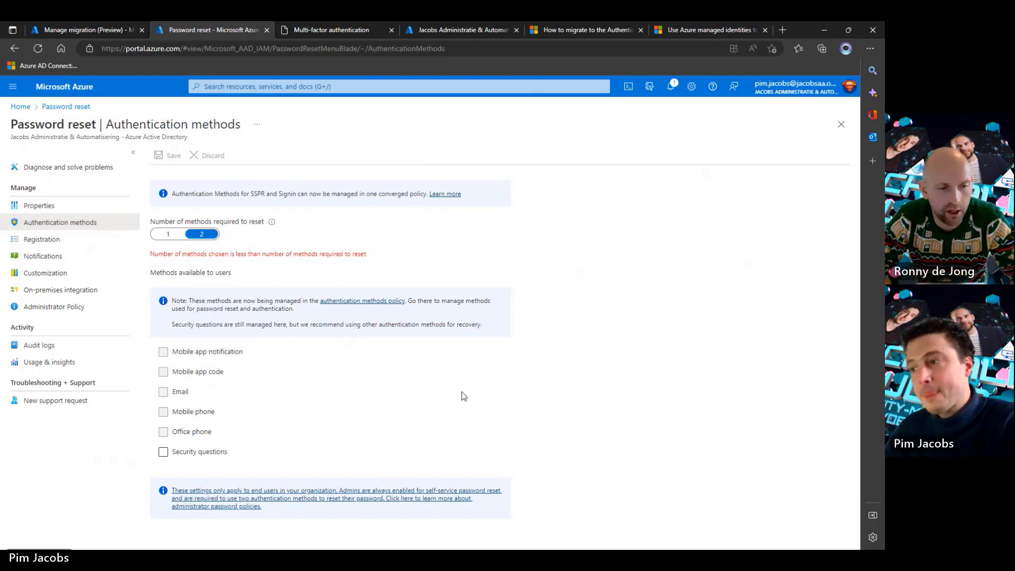
Step: Refresh the legacy multi-factor authentication settings to check the verification options, and view the password reset administrator policy
{"action": "left_click", "coordinate": [333, 31]}
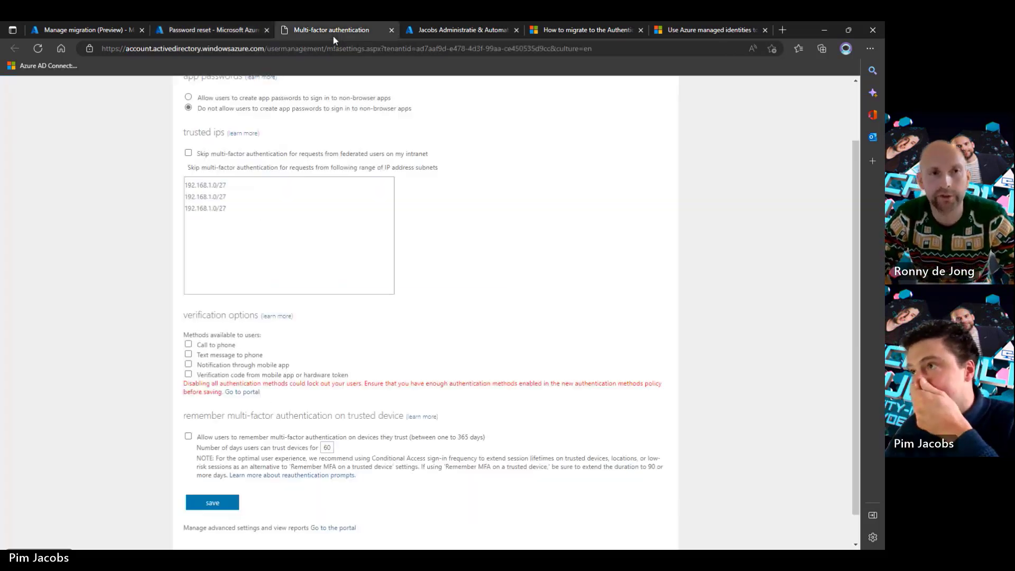
{"action": "left_click", "coordinate": [40, 50]}
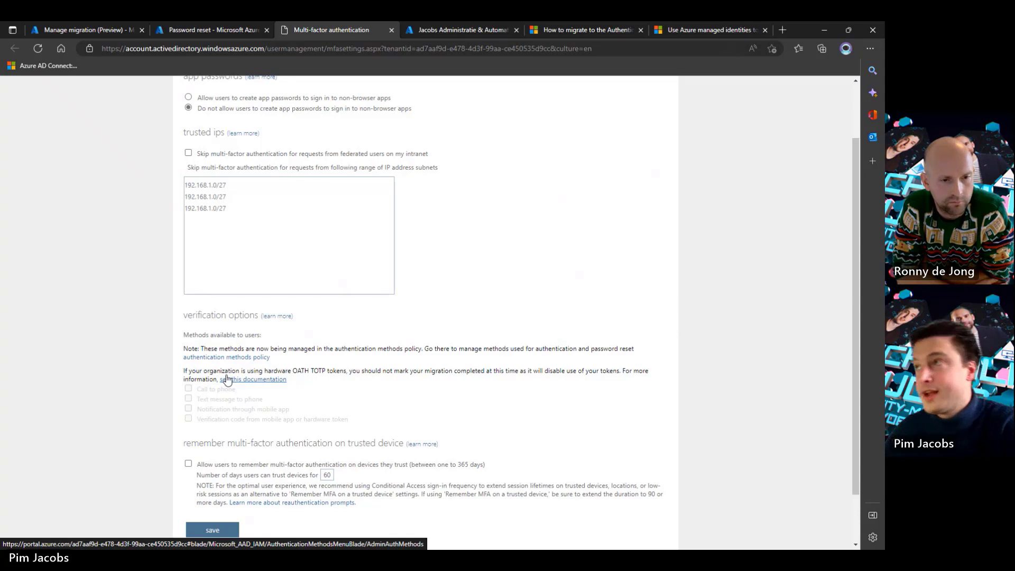
{"action": "left_click", "coordinate": [217, 32]}
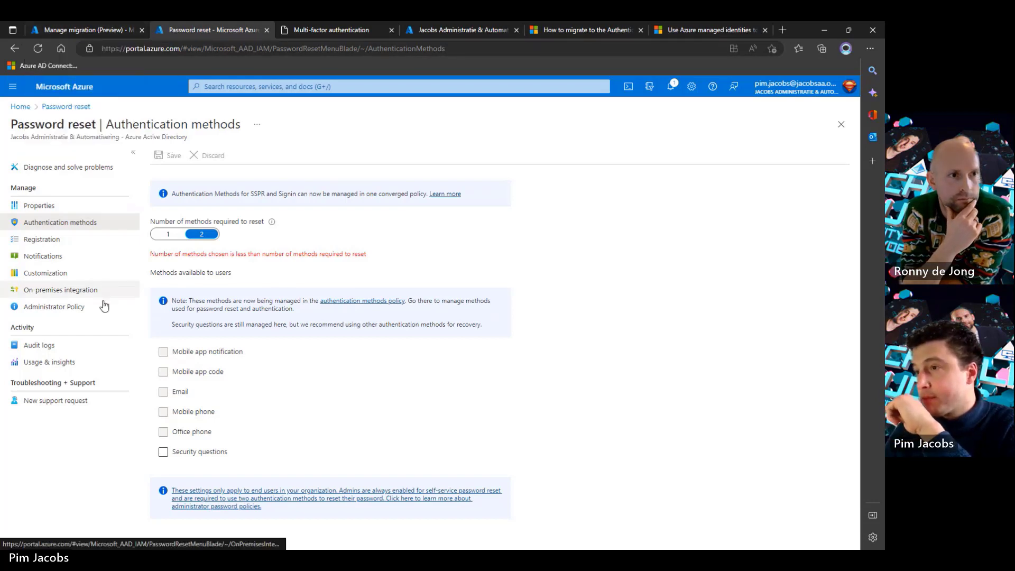
{"action": "left_click", "coordinate": [84, 309]}
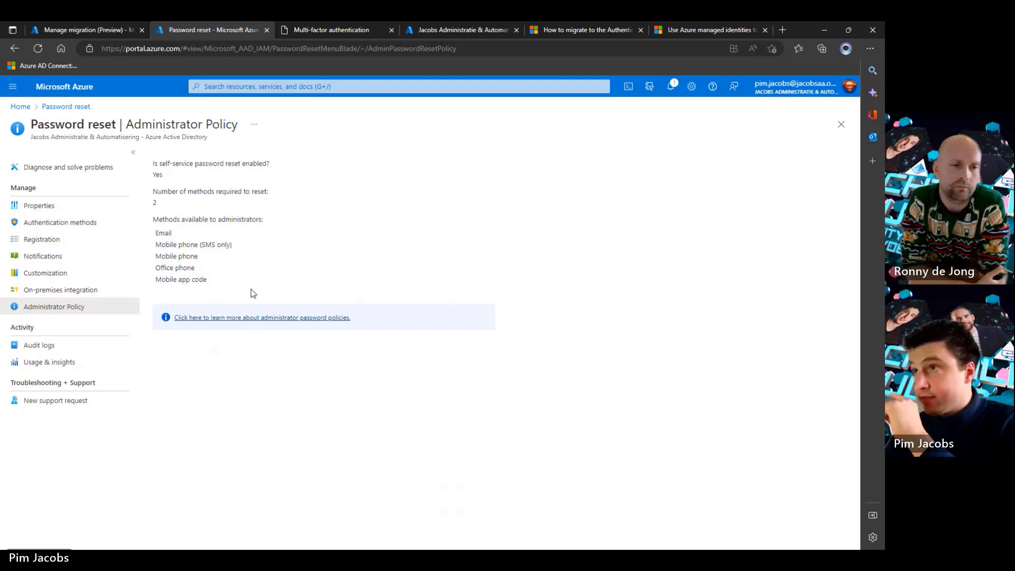
Step: Compare the password reset email method with the Email OTP entry in the authentication methods policies
{"action": "left_click", "coordinate": [108, 31]}
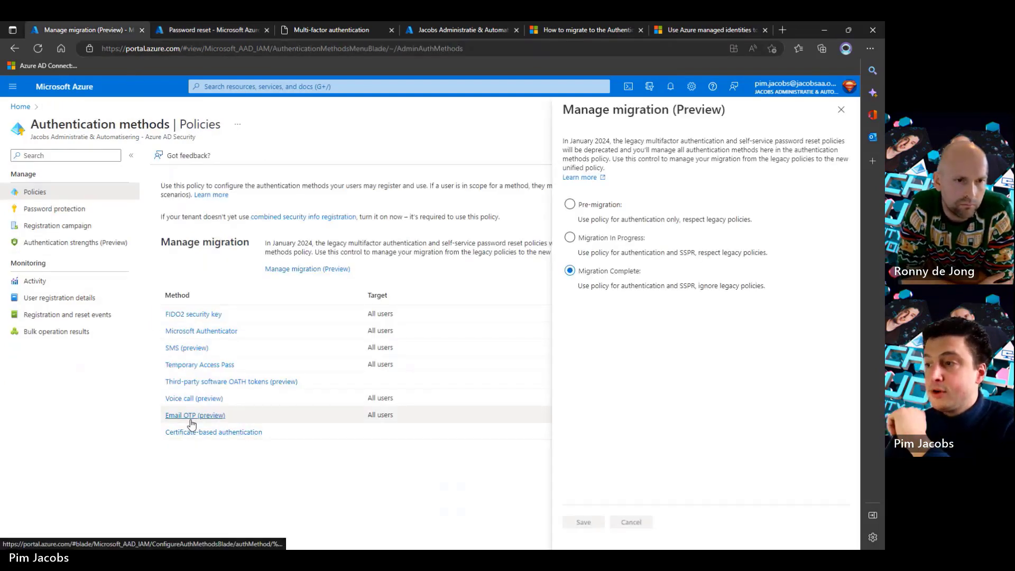
{"action": "left_click", "coordinate": [190, 31]}
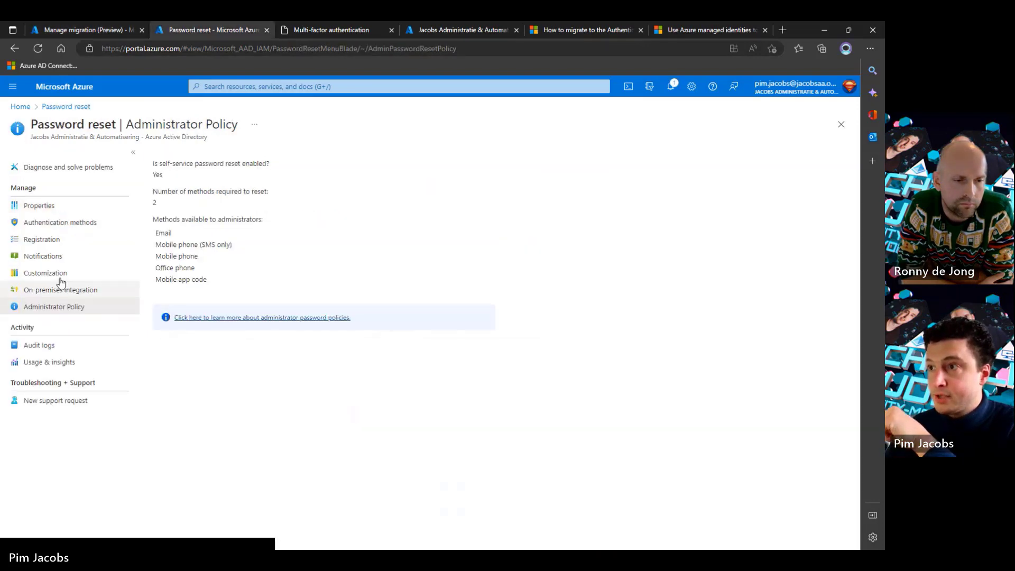
{"action": "left_click", "coordinate": [46, 223]}
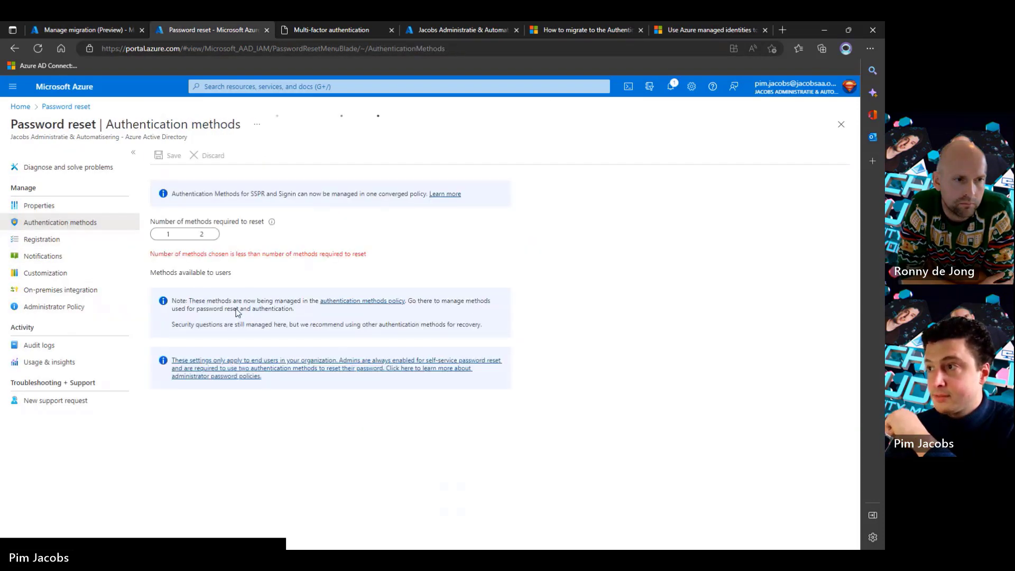
{"action": "double_click", "coordinate": [186, 390]}
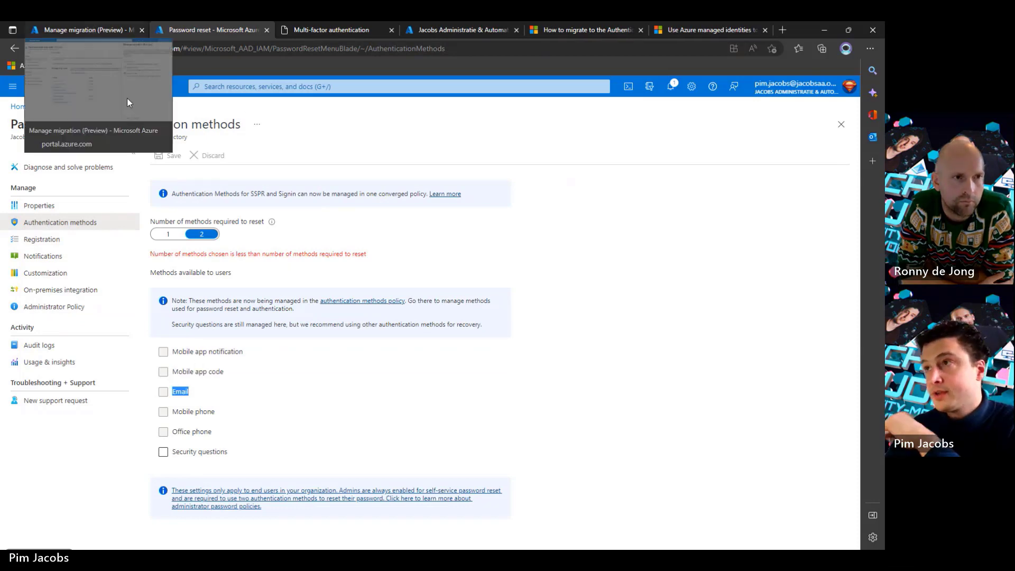
{"action": "left_click", "coordinate": [92, 31]}
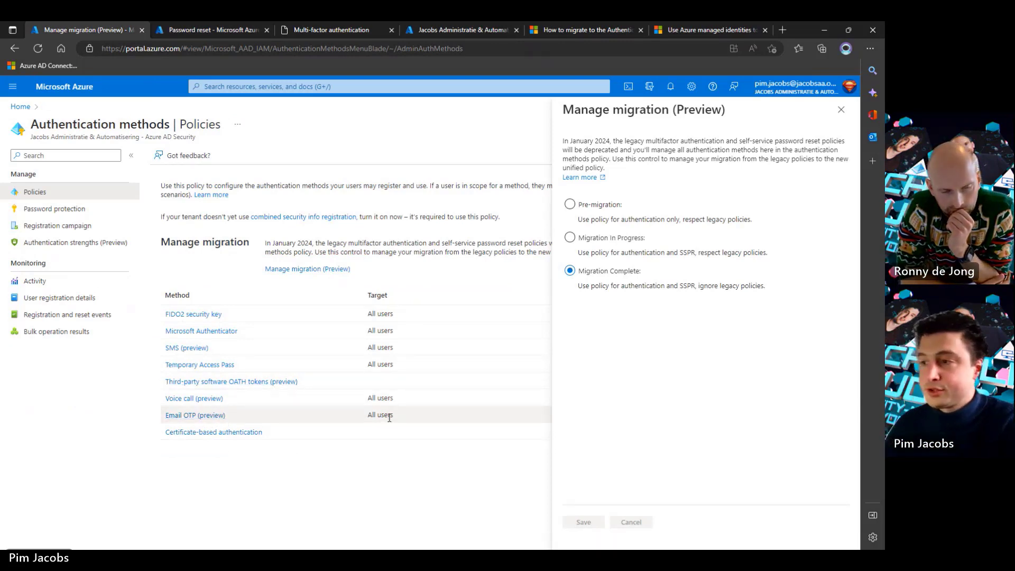
Step: Review the Email OTP settings for self-service password recovery and external users, and return to the policies list
{"action": "left_click", "coordinate": [191, 416]}
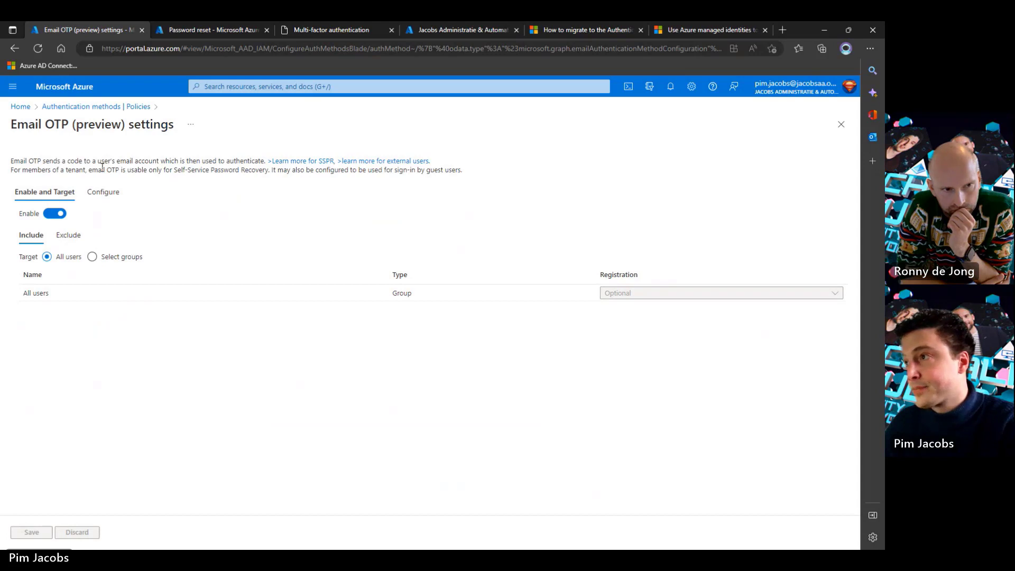
{"action": "left_click_drag", "start_coordinate": [102, 168], "coordinate": [173, 169]}
{"action": "left_click", "coordinate": [267, 173]}
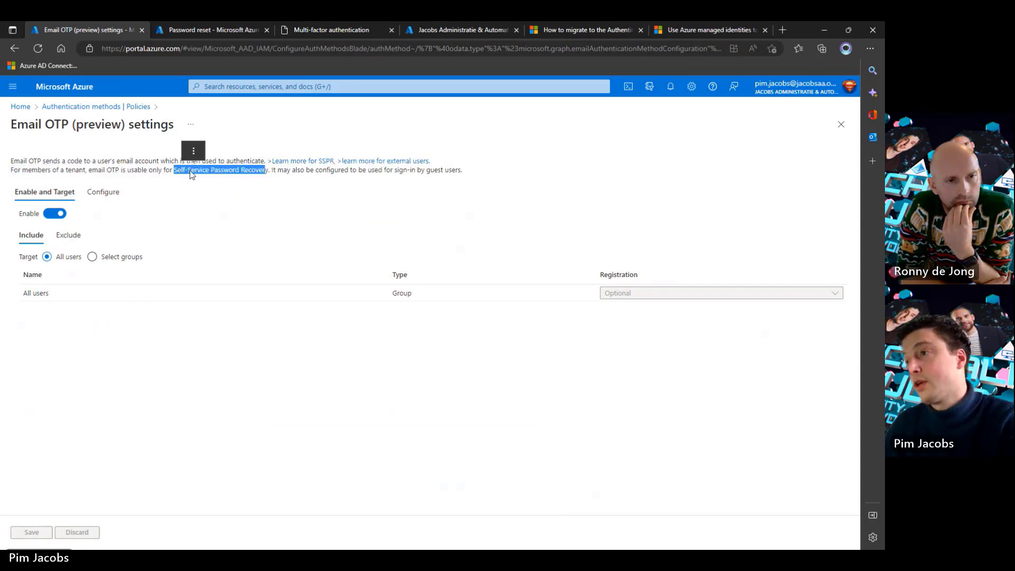
{"action": "left_click", "coordinate": [104, 192]}
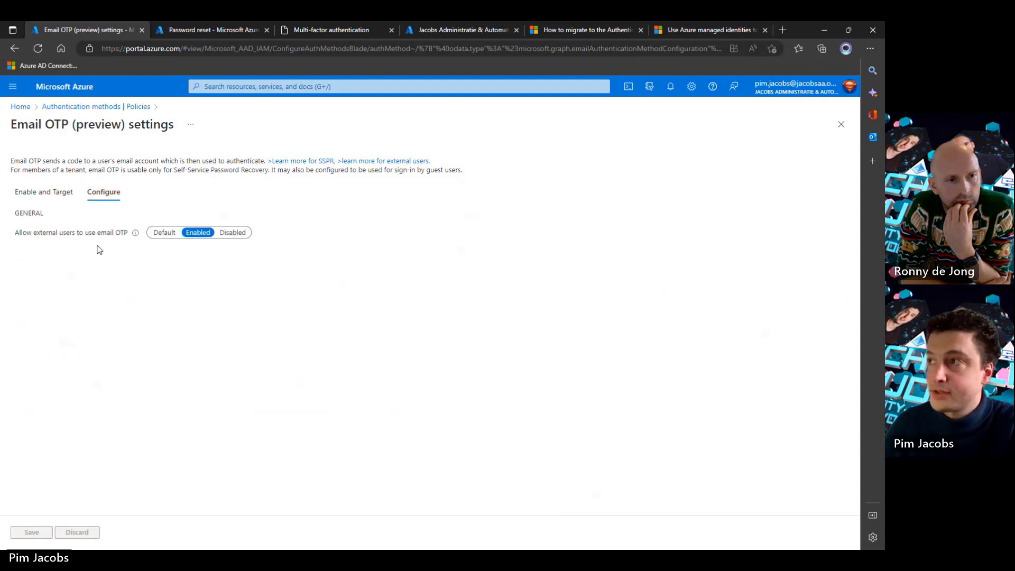
{"action": "left_click", "coordinate": [85, 108]}
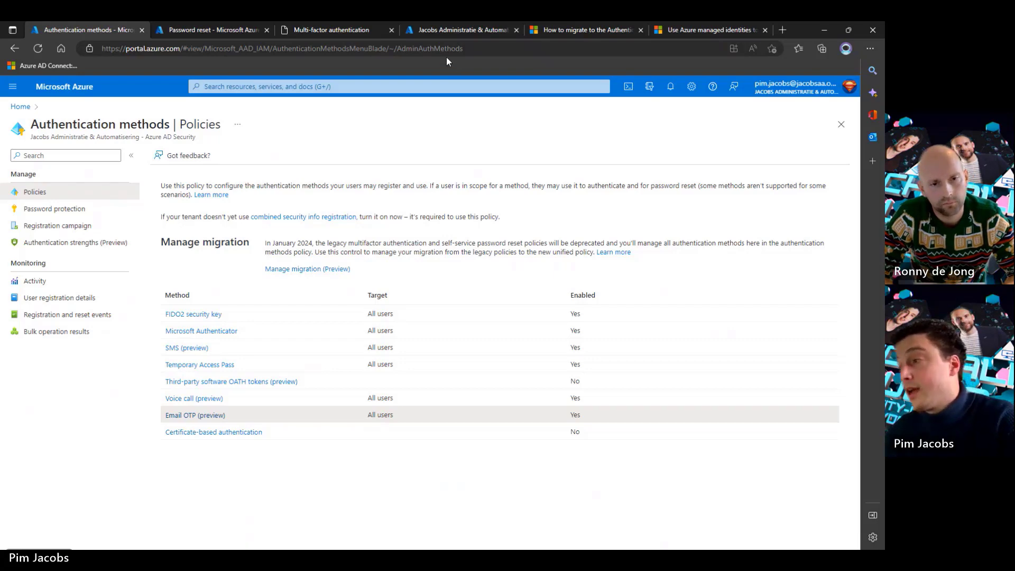
Step: Open the Authentication Prompts Analysis workbook from the Azure AD workbooks gallery and examine the prompts by authentication method
{"action": "left_click", "coordinate": [443, 34]}
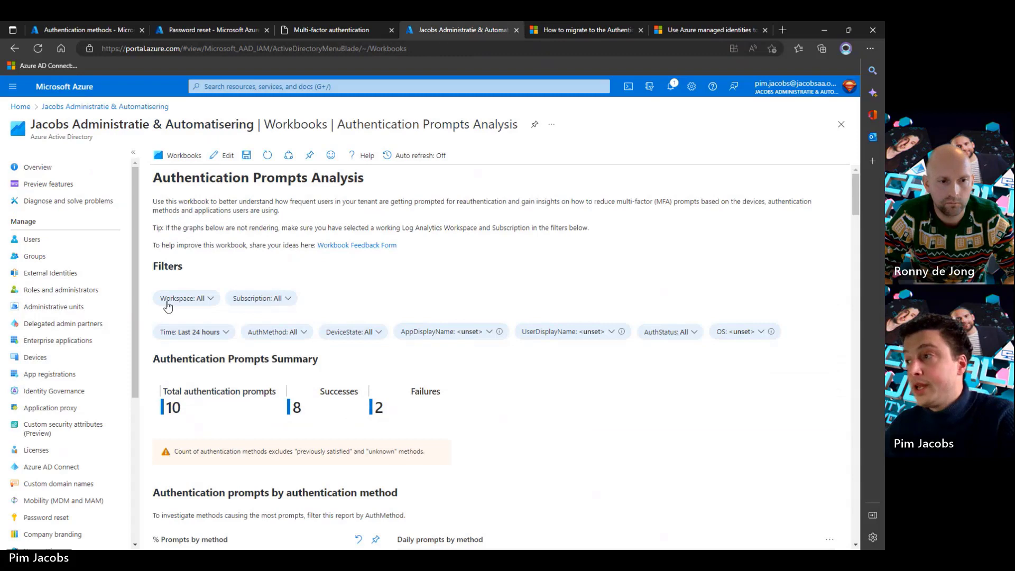
{"action": "scroll", "coordinate": [100, 365], "scroll_direction": "down", "scroll_amount": 5}
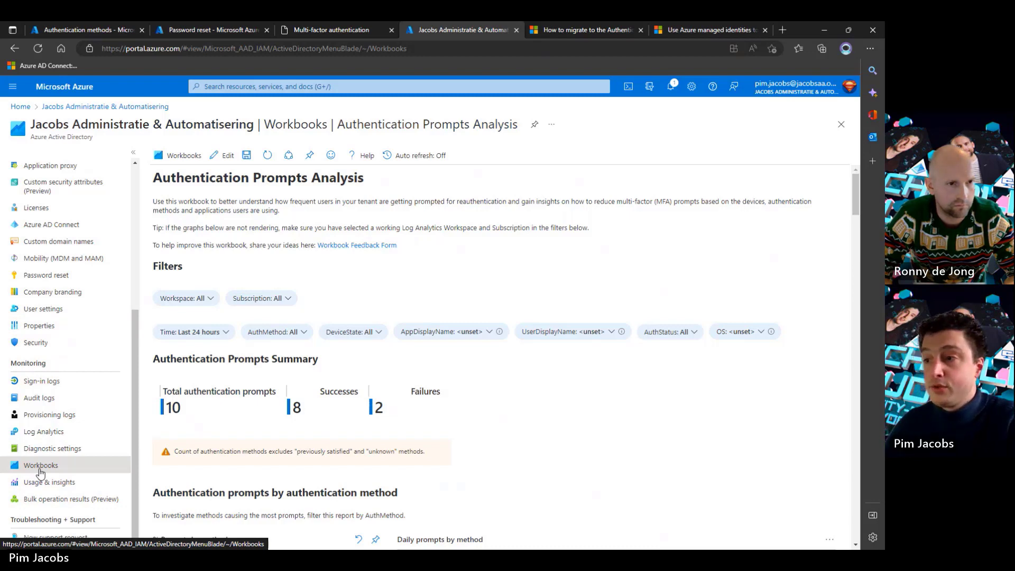
{"action": "left_click", "coordinate": [179, 155]}
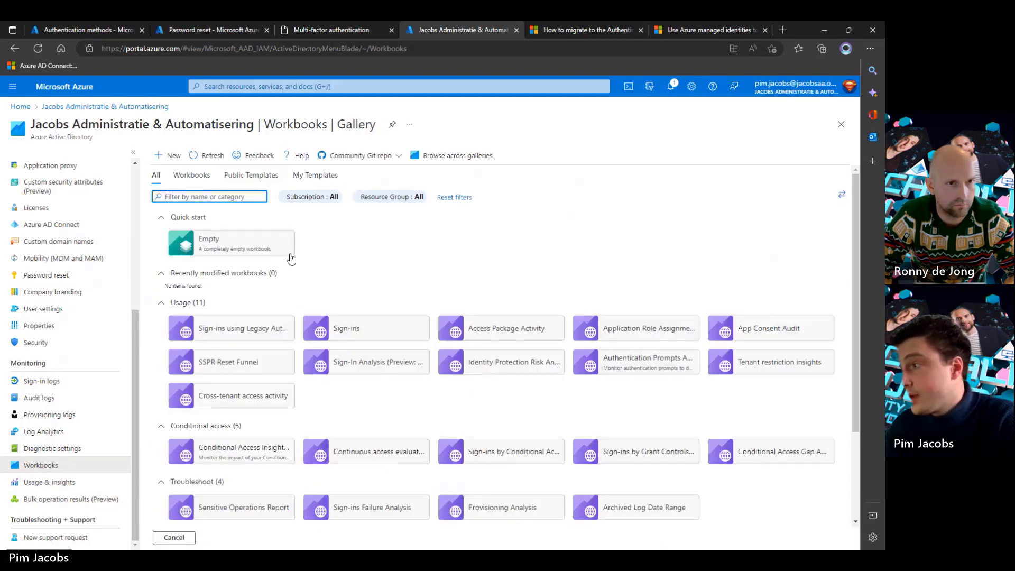
{"action": "left_click", "coordinate": [644, 363]}
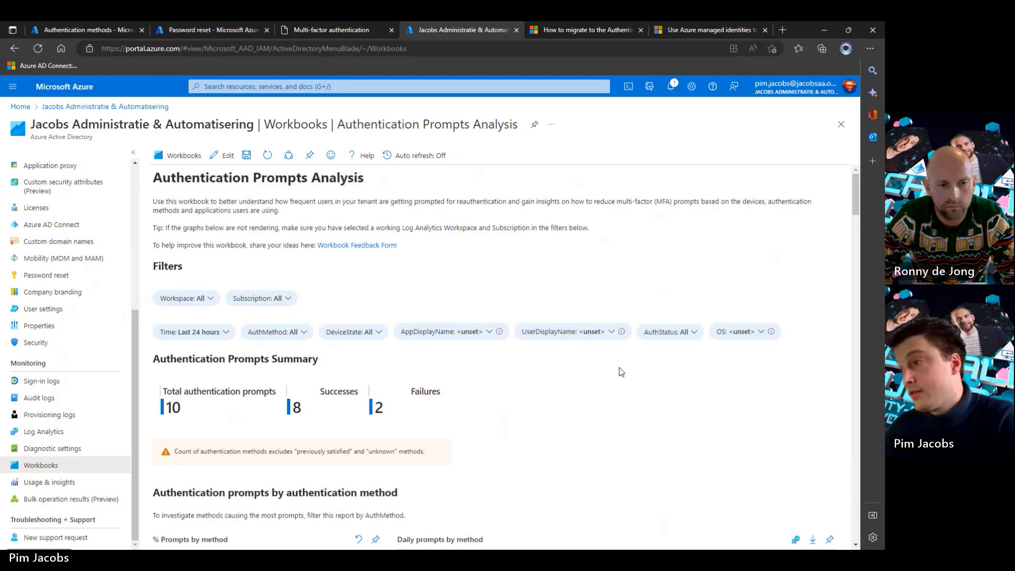
{"action": "scroll", "coordinate": [620, 367], "scroll_direction": "down", "scroll_amount": 5}
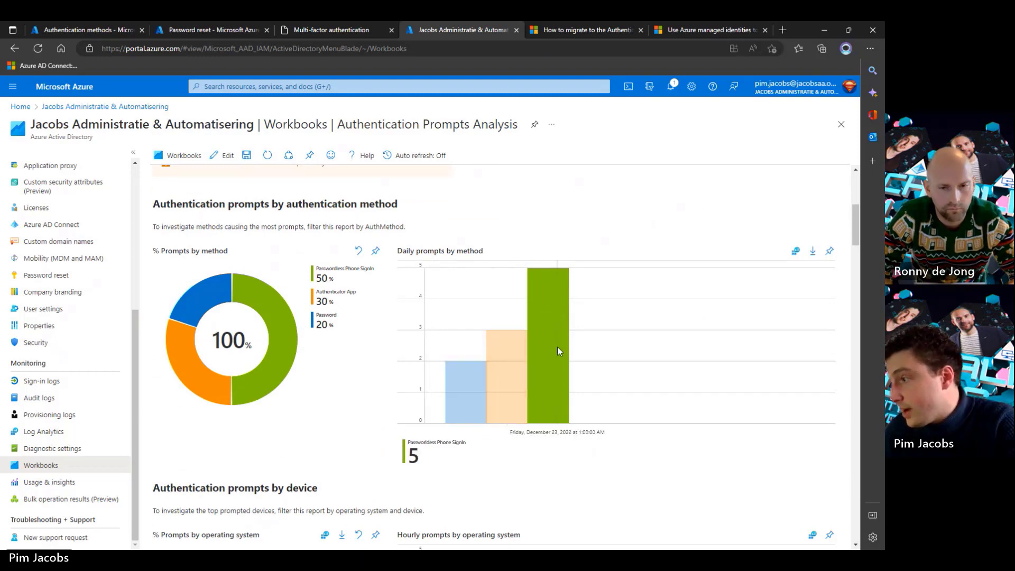
{"action": "scroll", "coordinate": [557, 346], "scroll_direction": "up", "scroll_amount": 3}
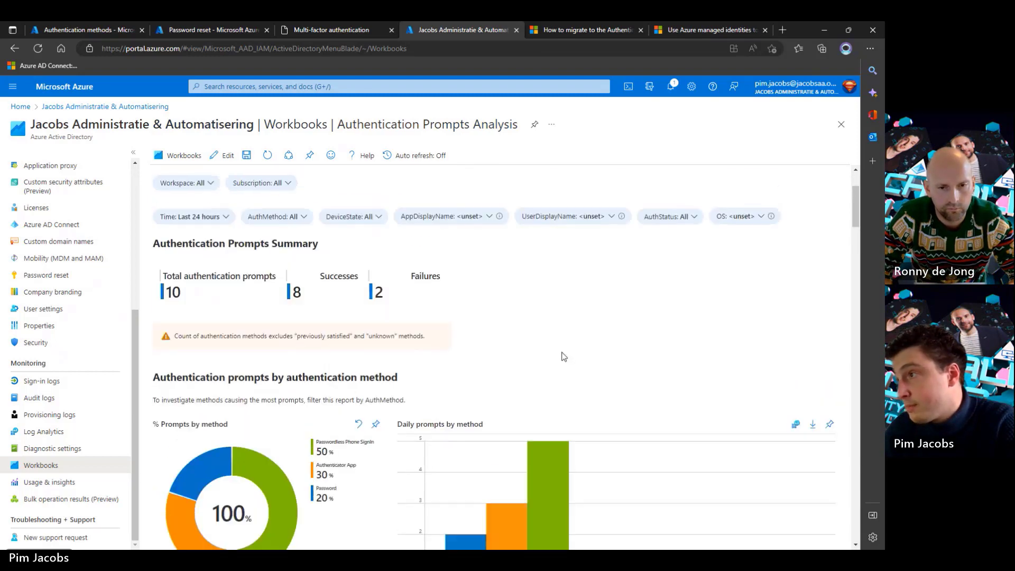
Step: Examine the workbook's authentication prompts by method, device and user, including the hourly user chart and additional metadata, and return to the summary
{"action": "scroll", "coordinate": [527, 398], "scroll_direction": "down", "scroll_amount": 5}
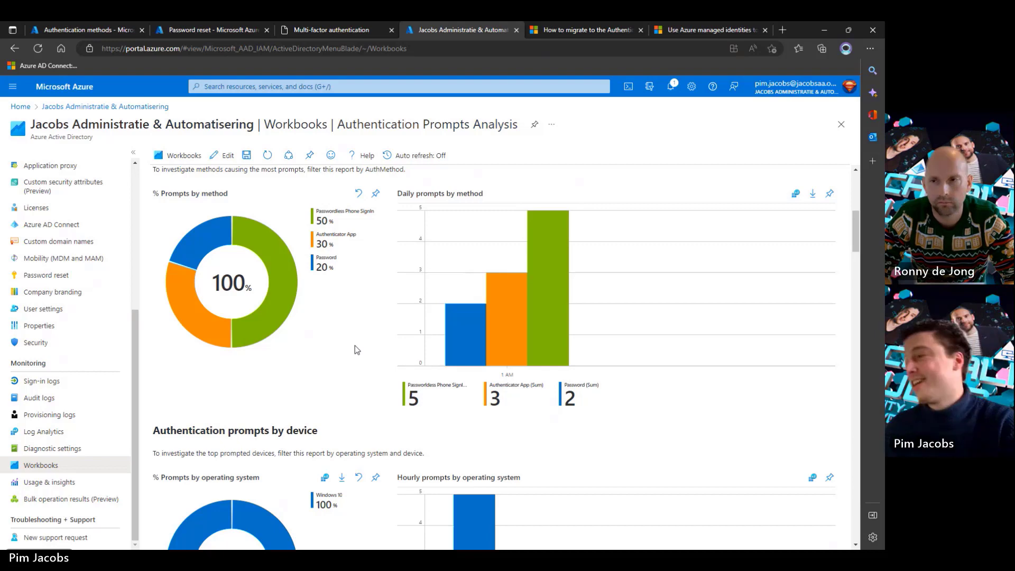
{"action": "scroll", "coordinate": [337, 304], "scroll_direction": "down", "scroll_amount": 1}
{"action": "scroll", "coordinate": [340, 307], "scroll_direction": "down", "scroll_amount": 1}
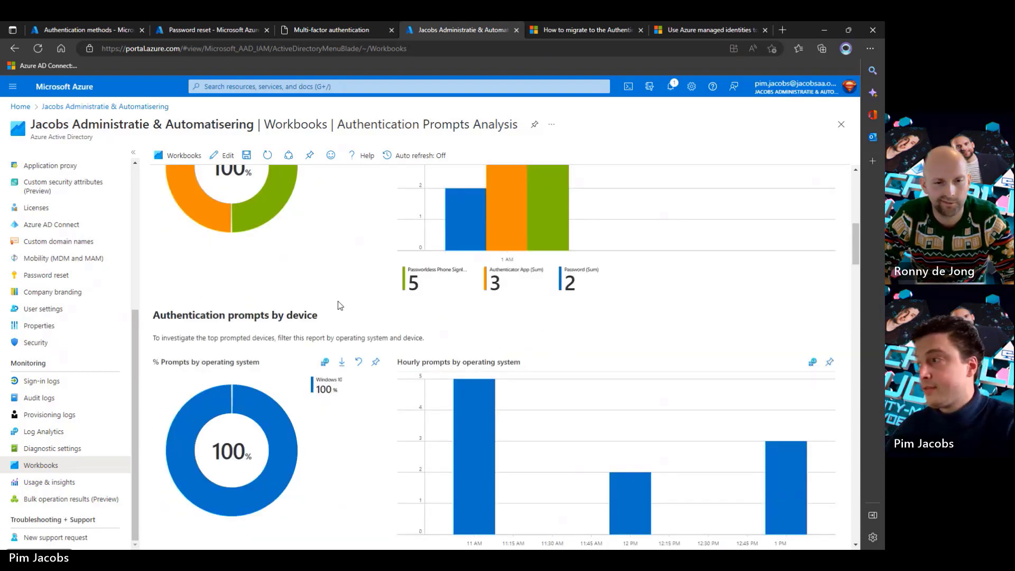
{"action": "scroll", "coordinate": [340, 306], "scroll_direction": "down", "scroll_amount": 9}
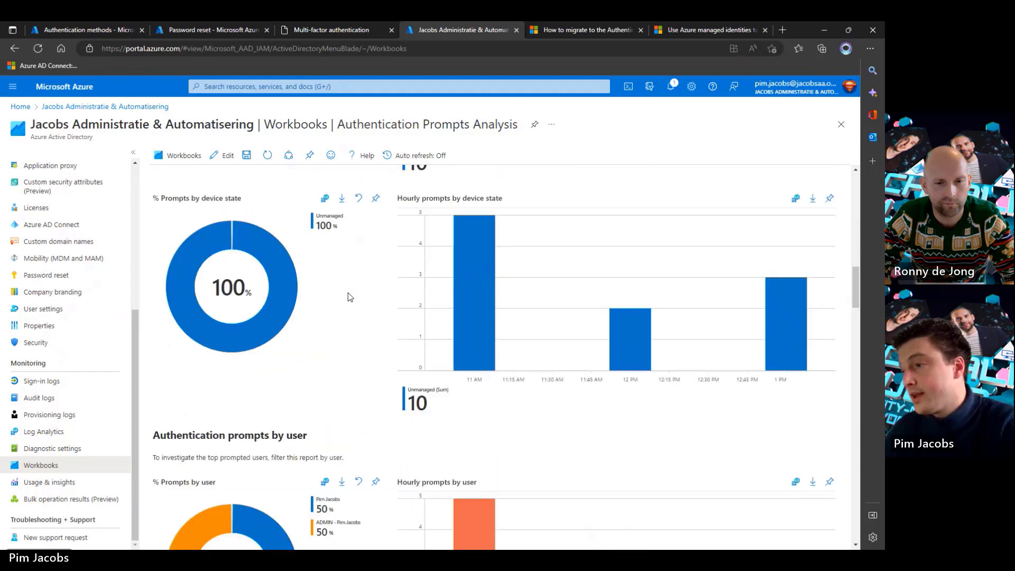
{"action": "scroll", "coordinate": [376, 307], "scroll_direction": "down", "scroll_amount": 2}
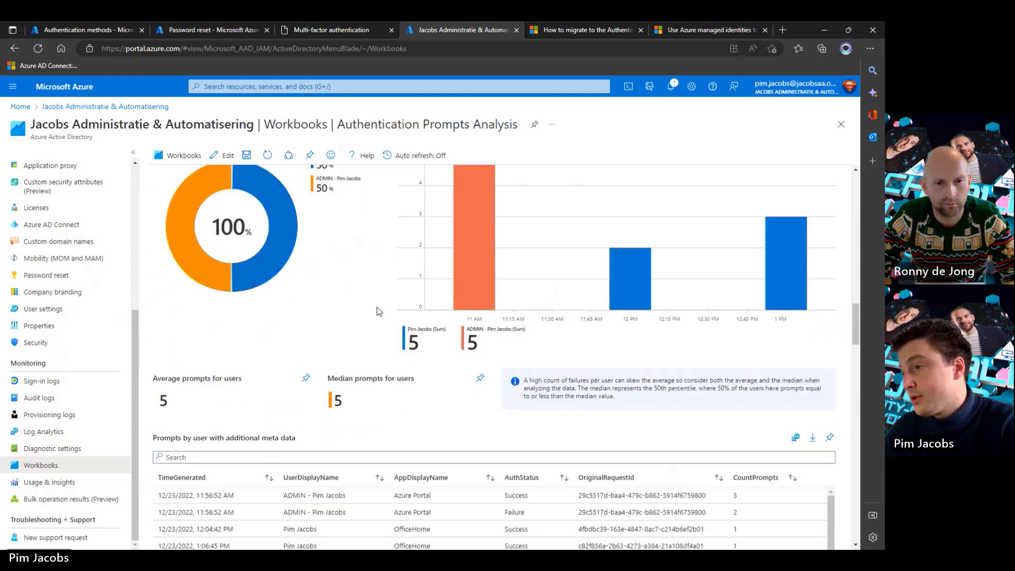
{"action": "scroll", "coordinate": [378, 335], "scroll_direction": "down", "scroll_amount": 1}
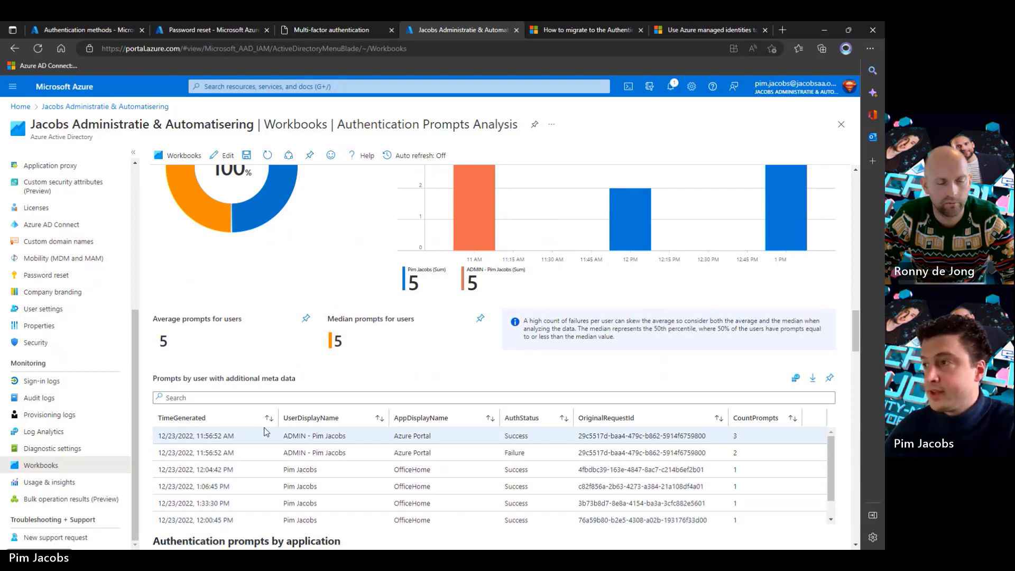
{"action": "scroll", "coordinate": [292, 375], "scroll_direction": "up", "scroll_amount": 3}
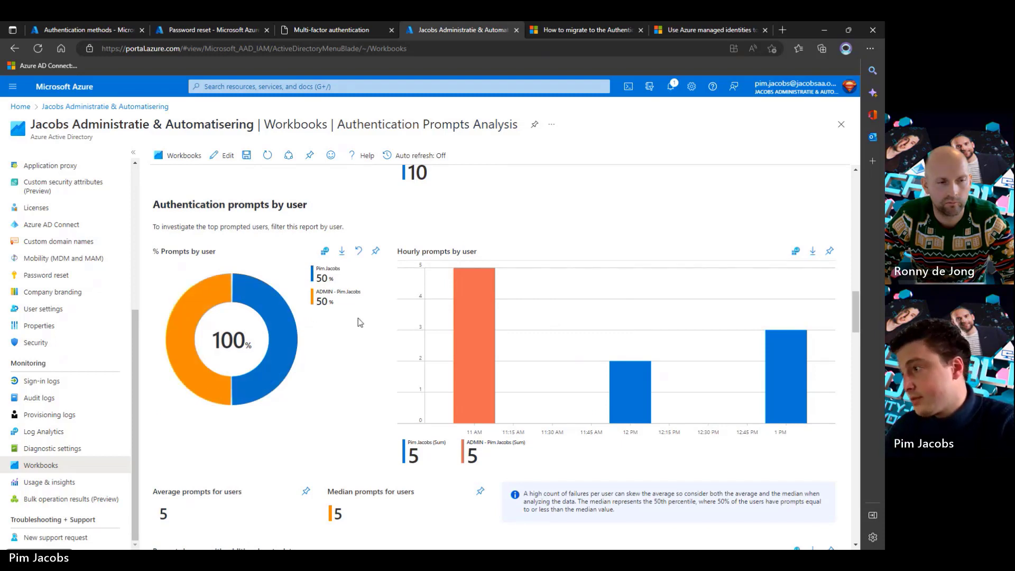
{"action": "mouse_move", "coordinate": [477, 341]}
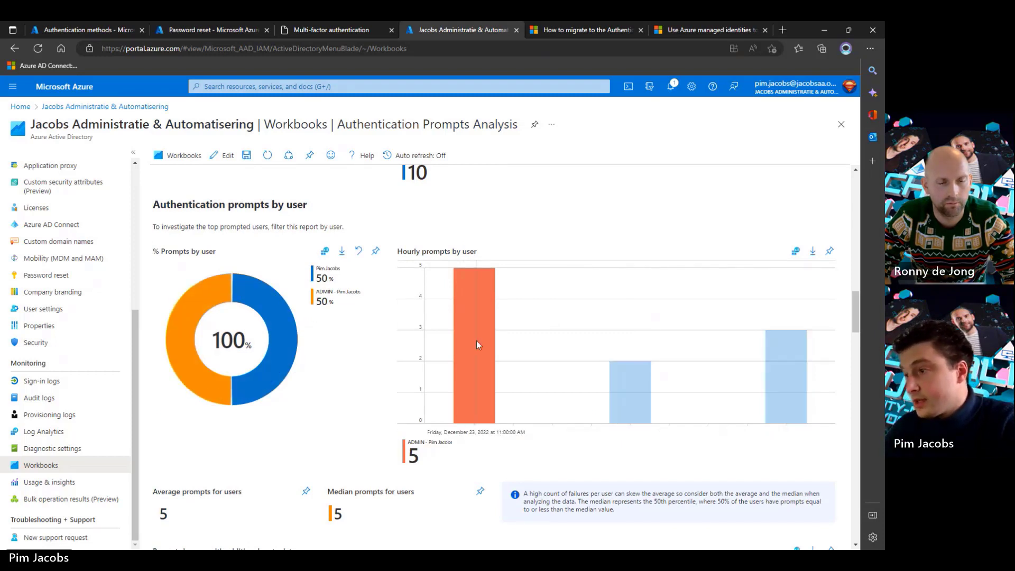
{"action": "scroll", "coordinate": [338, 419], "scroll_direction": "up", "scroll_amount": 15}
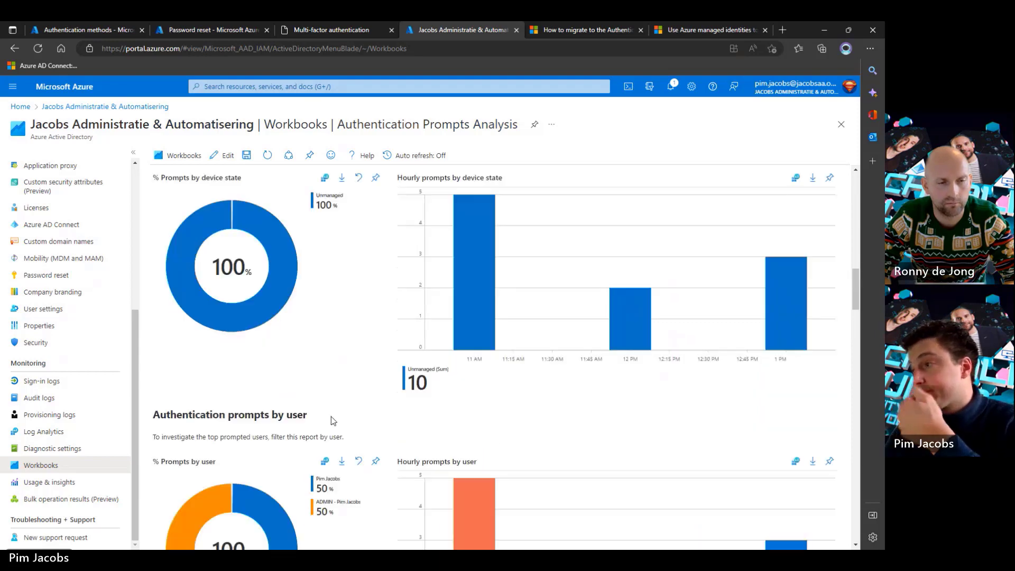
{"action": "scroll", "coordinate": [339, 420], "scroll_direction": "up", "scroll_amount": 5}
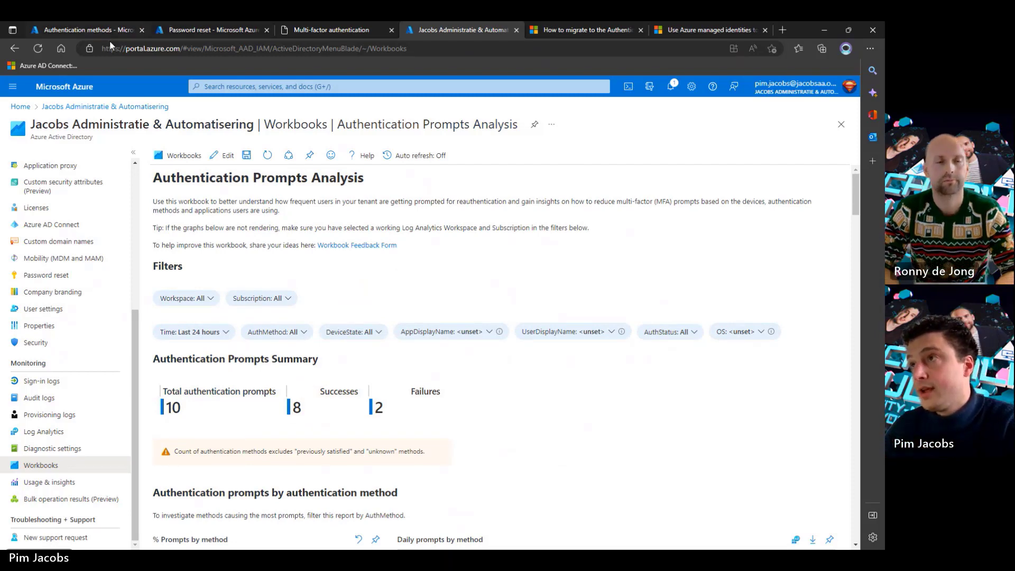
Step: Try targeting the SMS (preview) authentication method at selected groups instead of all users, and discard the unsaved edits to return to the policies list
{"action": "left_click", "coordinate": [100, 31]}
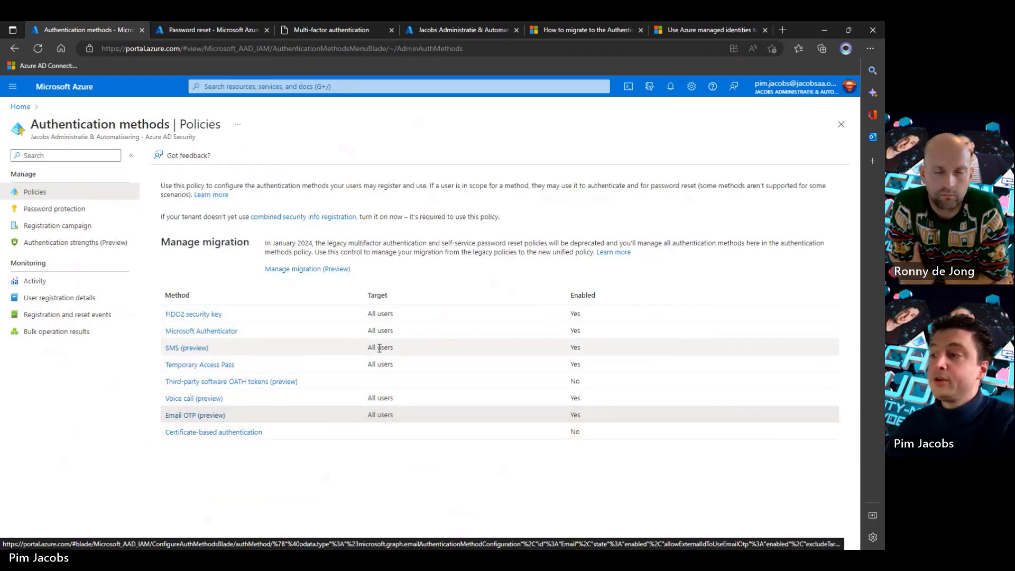
{"action": "left_click", "coordinate": [202, 347]}
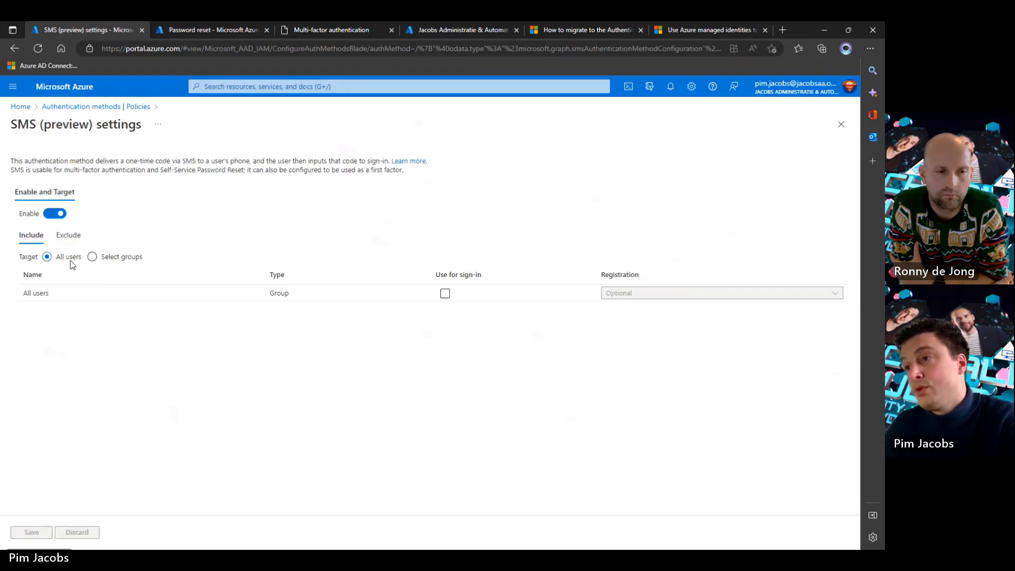
{"action": "left_click", "coordinate": [92, 258]}
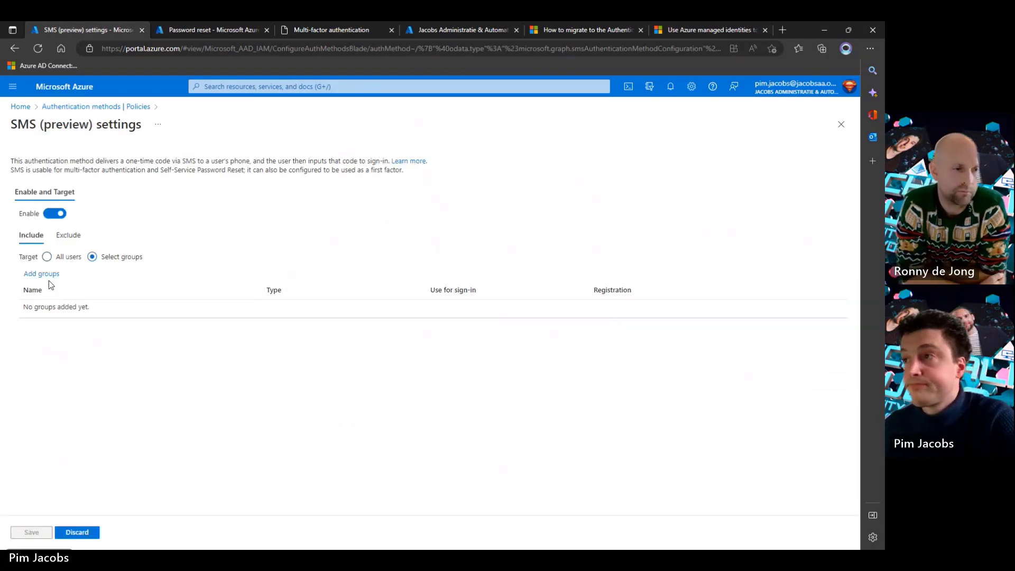
{"action": "left_click", "coordinate": [122, 107]}
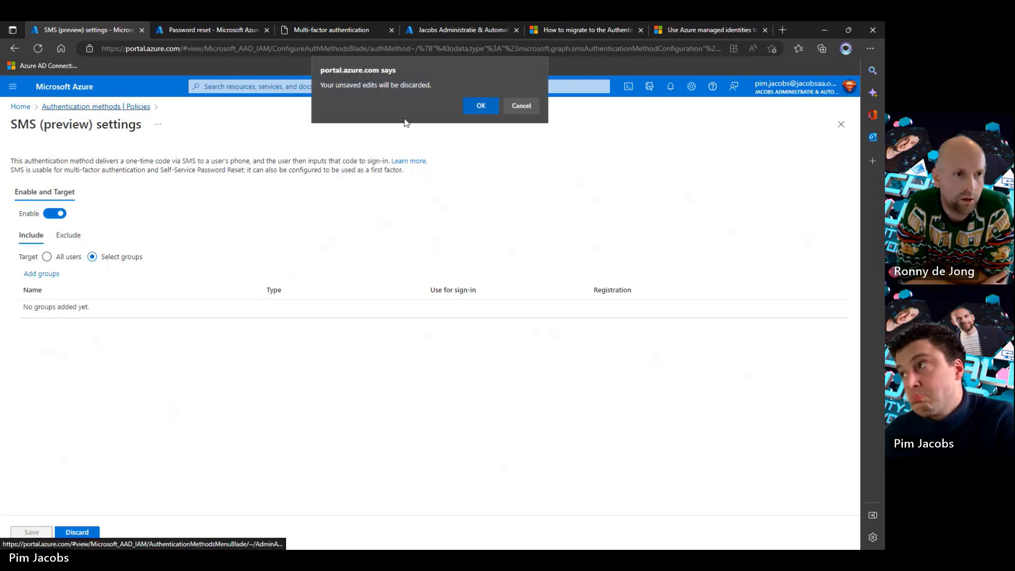
{"action": "left_click", "coordinate": [477, 107]}
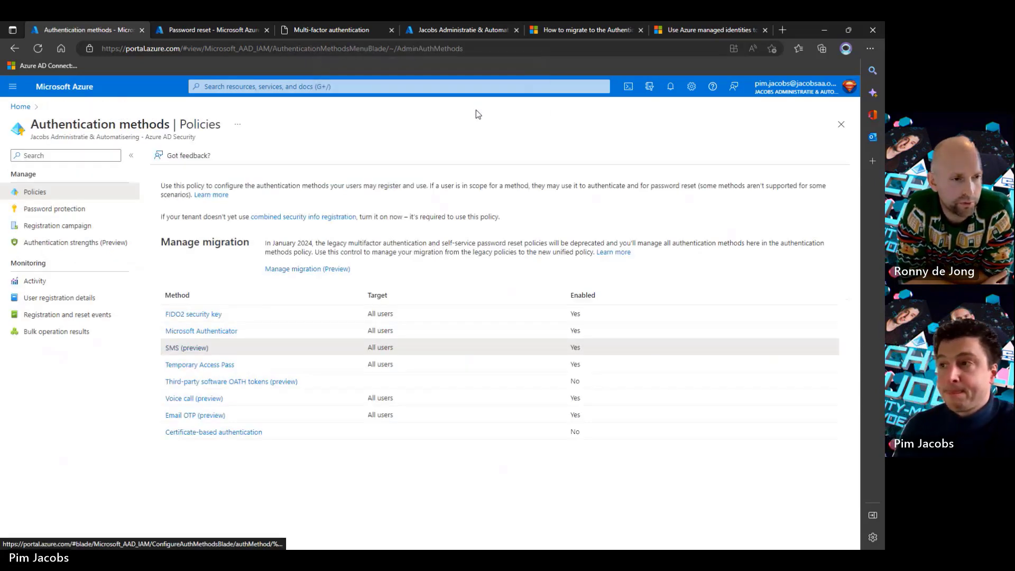